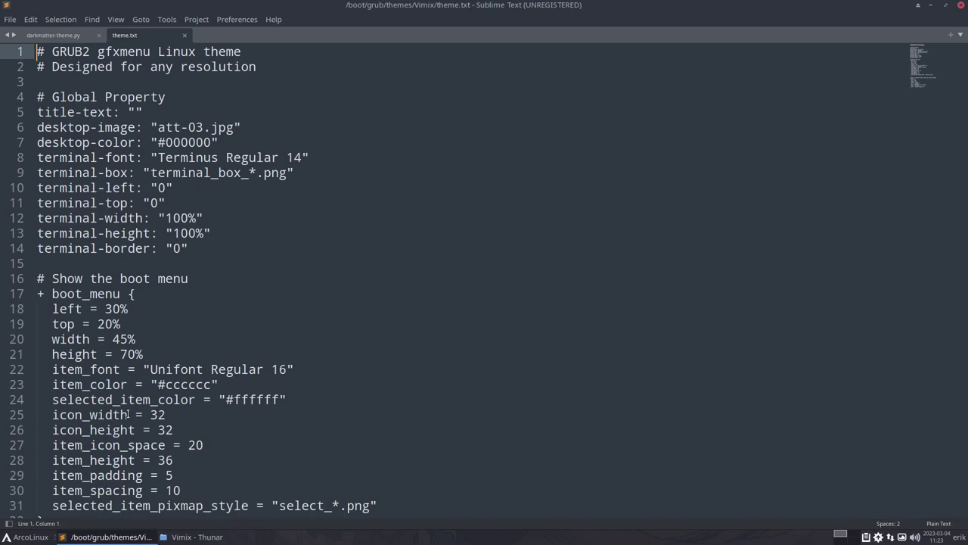
- Set item_color to #000000 and save theme.txt with the sudo password
double_click(261, 399)
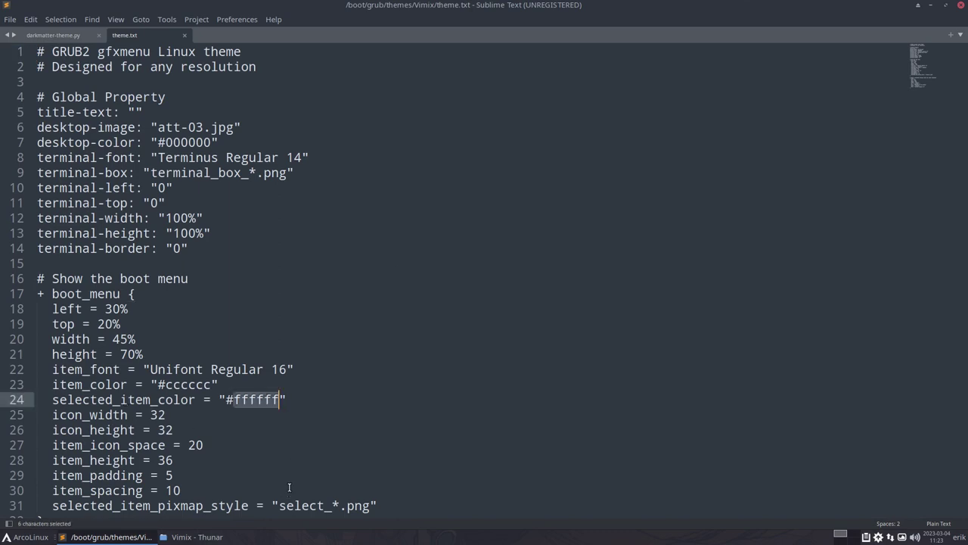
double_click(190, 385)
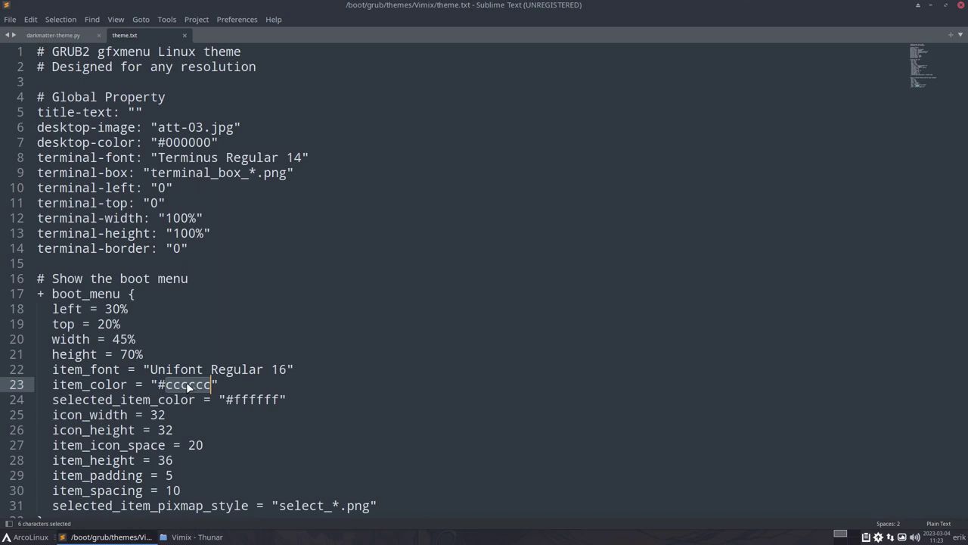
left_click_drag(166, 385, 211, 388)
type("000")
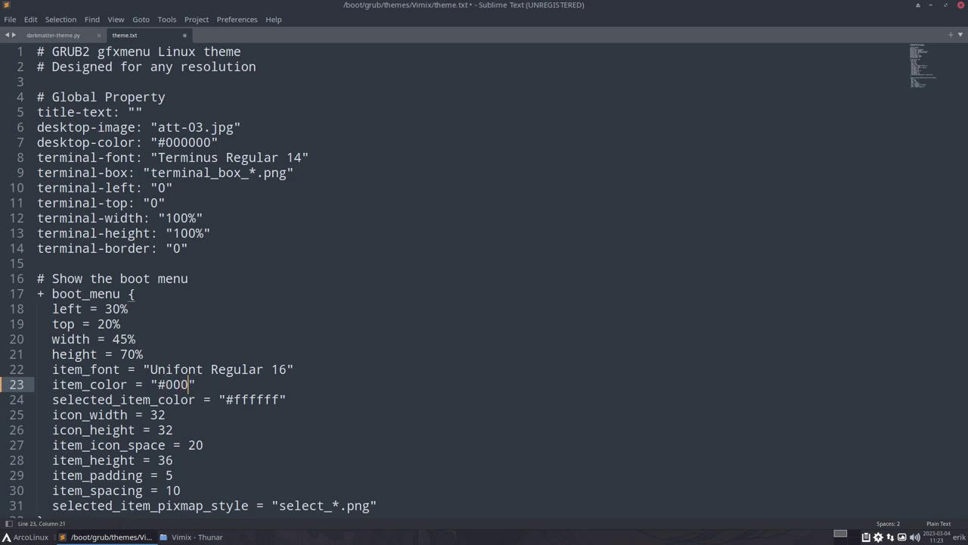
type("000")
key("ctrl+s")
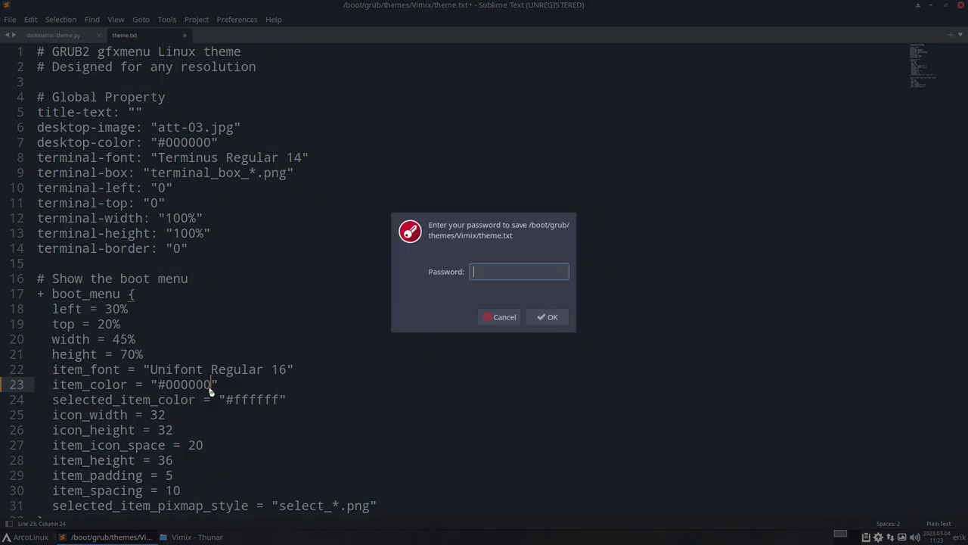
type("•••")
key("Return")
- Trim item_color to #00000 and change selected_item_color from #ffffff to #333333
key("BackSpace")
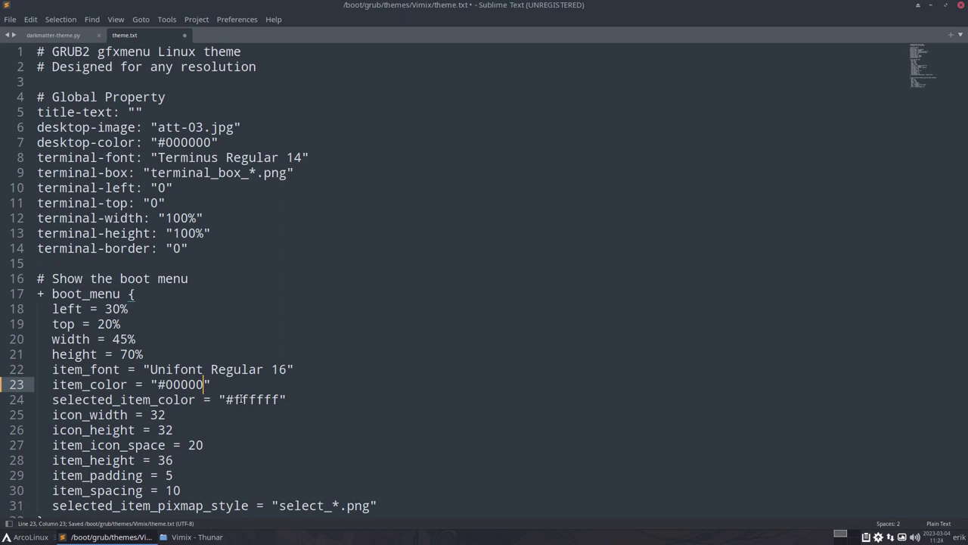
left_click_drag(233, 399, 278, 399)
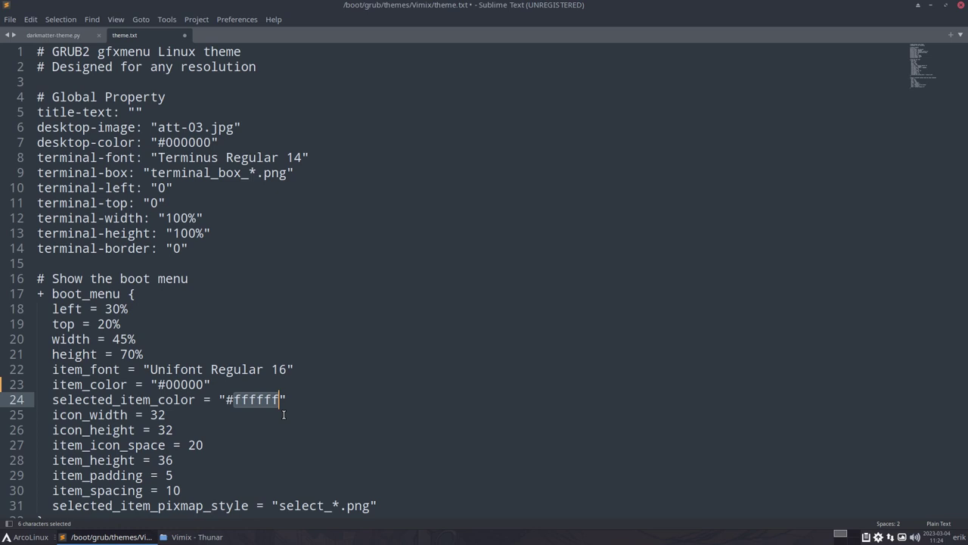
type("333333")
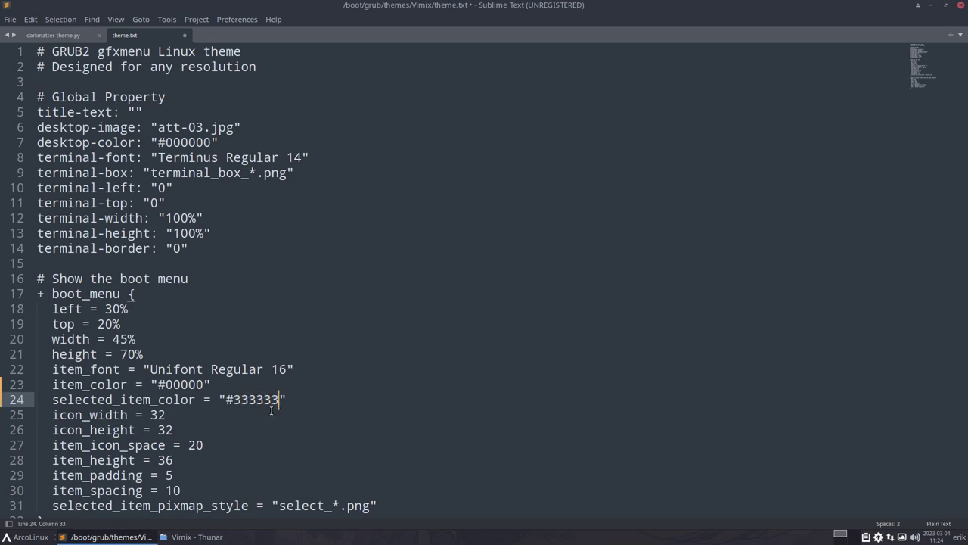
scroll(280, 413, "down", 7)
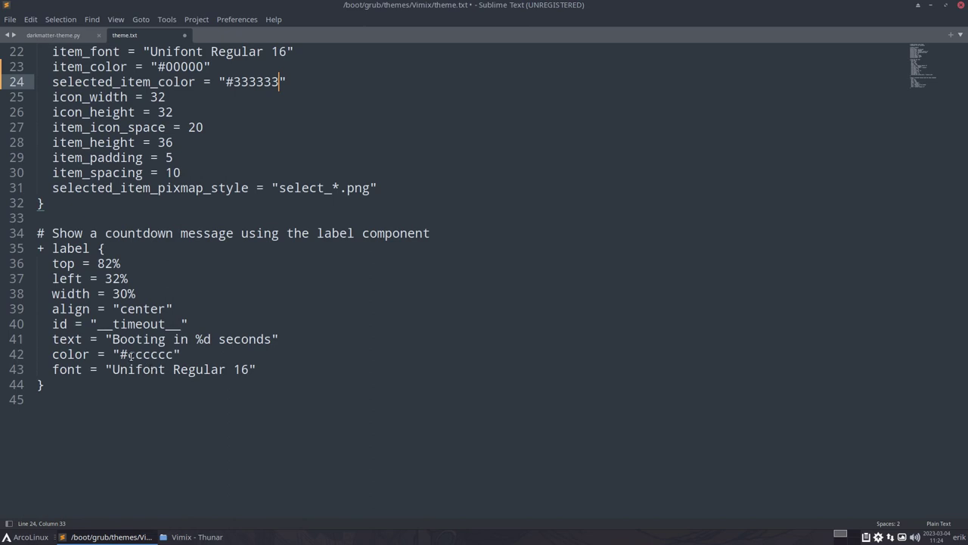
- Change the line-42 label colour from #cccccc to #ff0000 and save with the sudo password
double_click(131, 354)
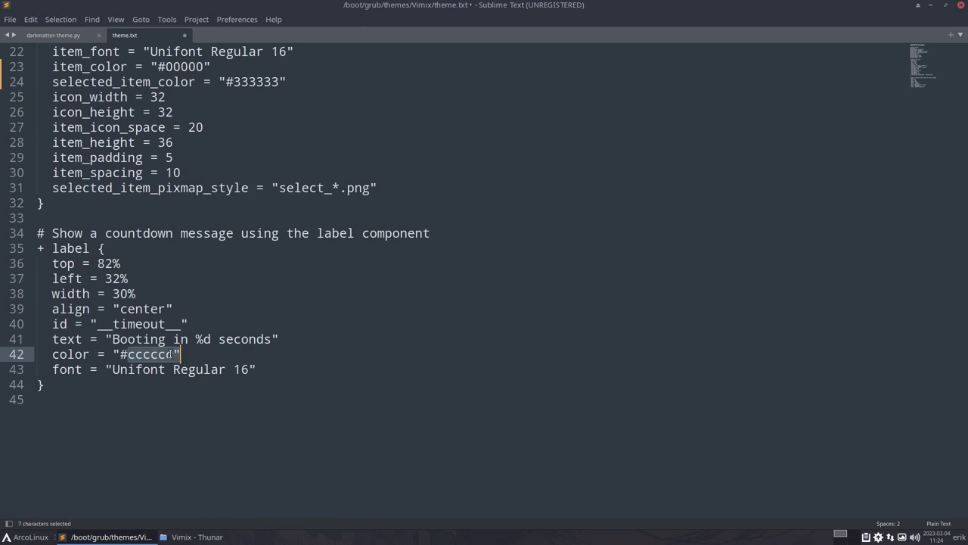
key("Right")
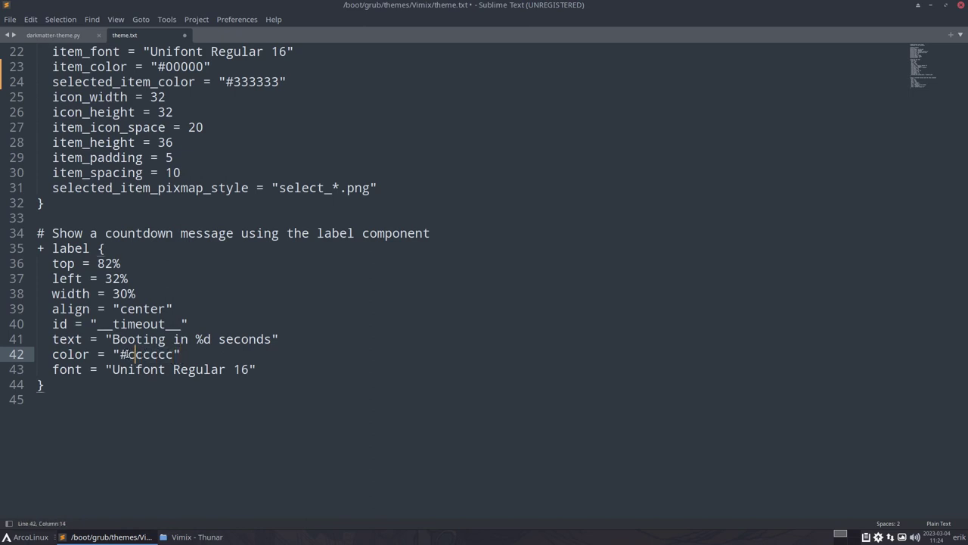
left_click_drag(129, 354, 169, 357)
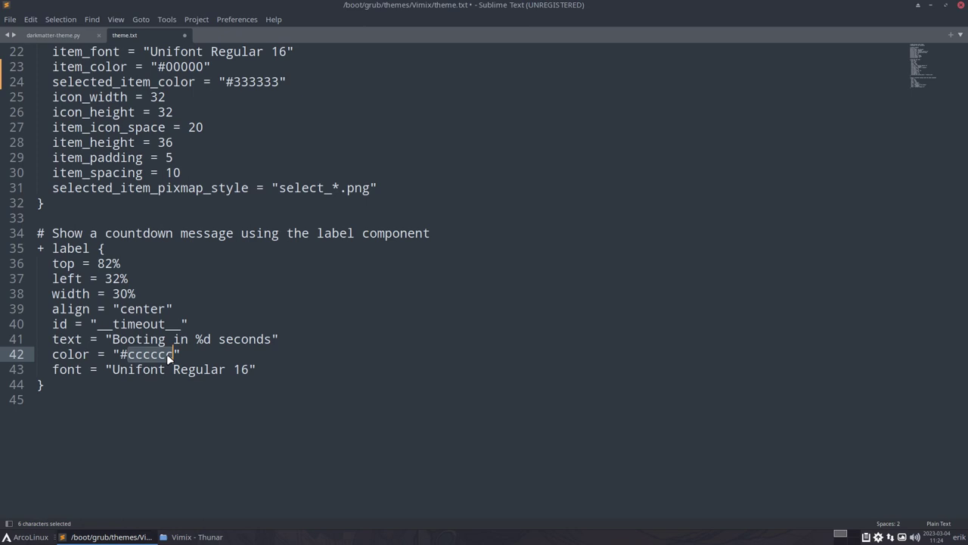
type("ff00")
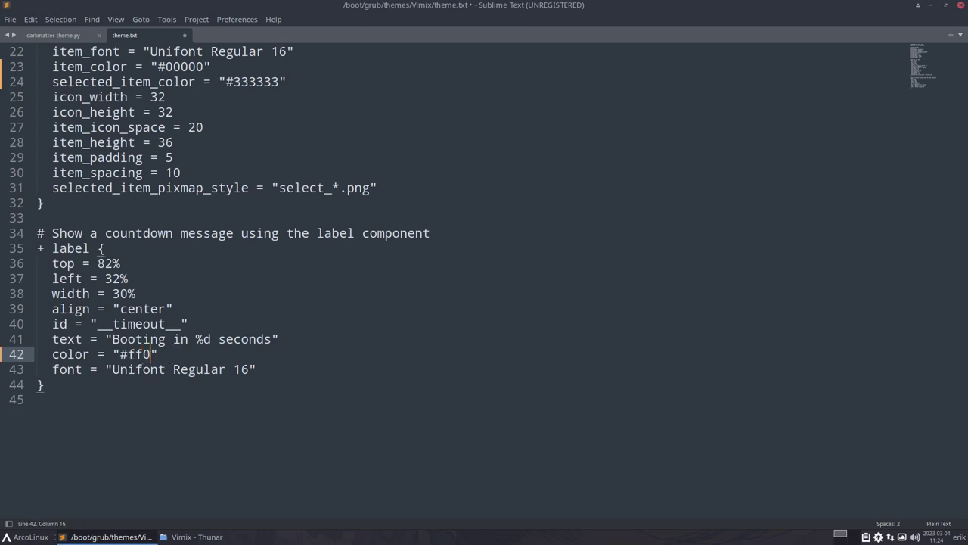
type("00")
key("ctrl+s")
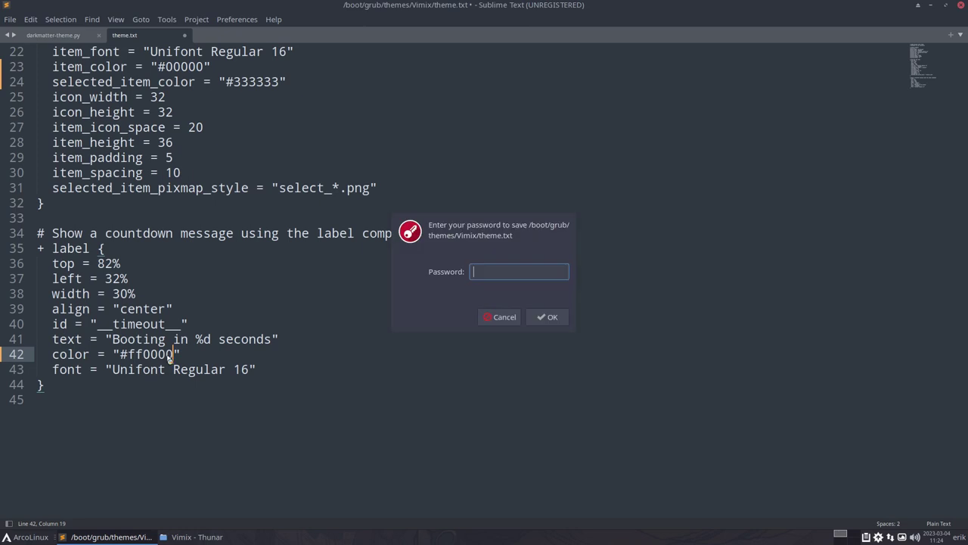
type("****")
key("Return")
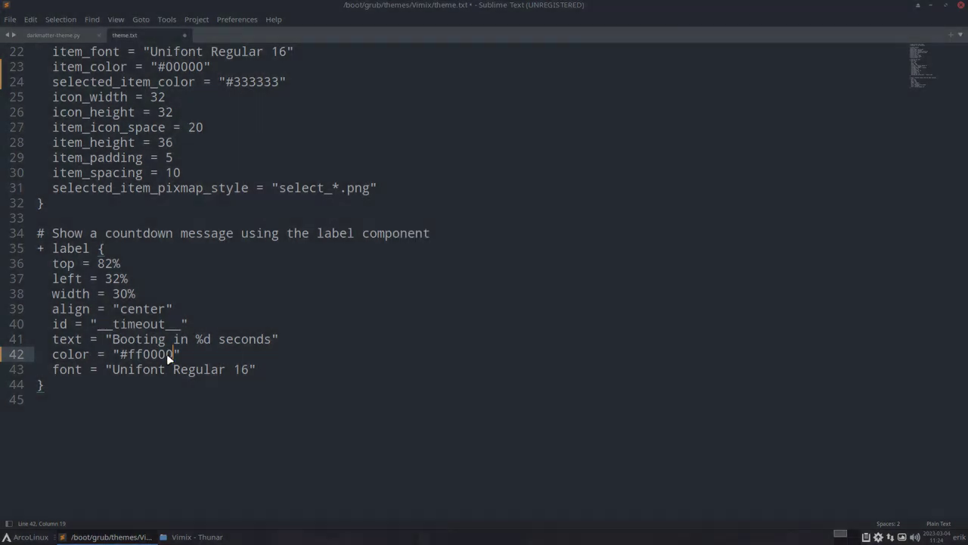
scroll(262, 348, "up", 6)
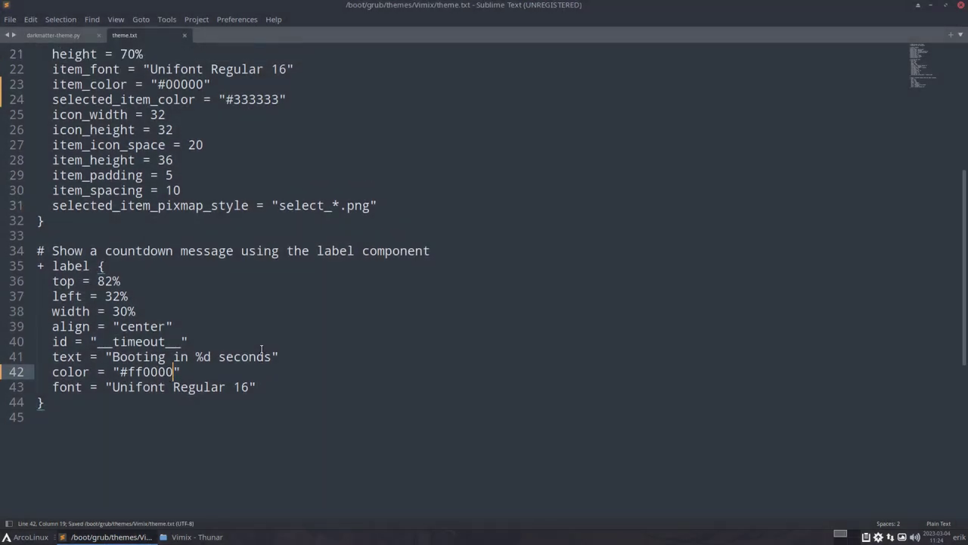
scroll(261, 349, "up", 1)
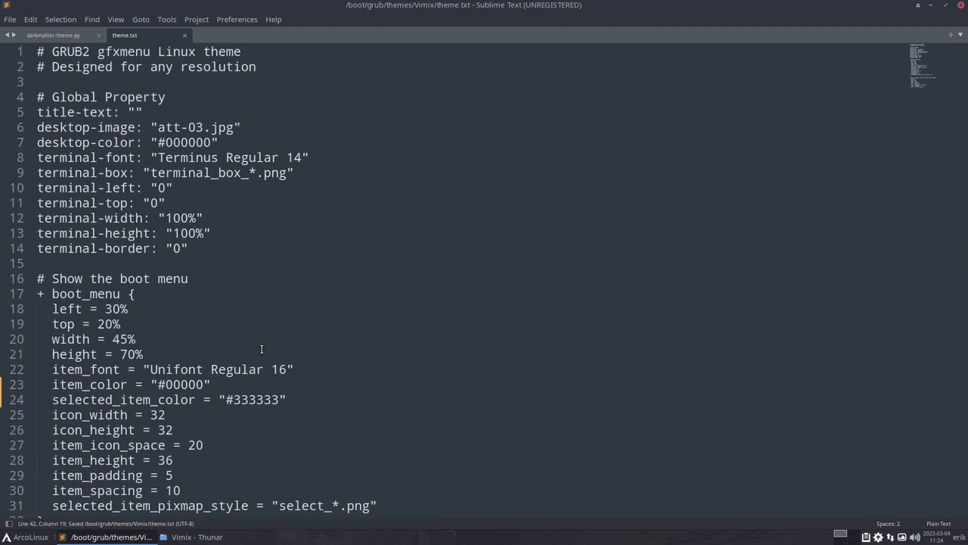
scroll(262, 348, "up", 1)
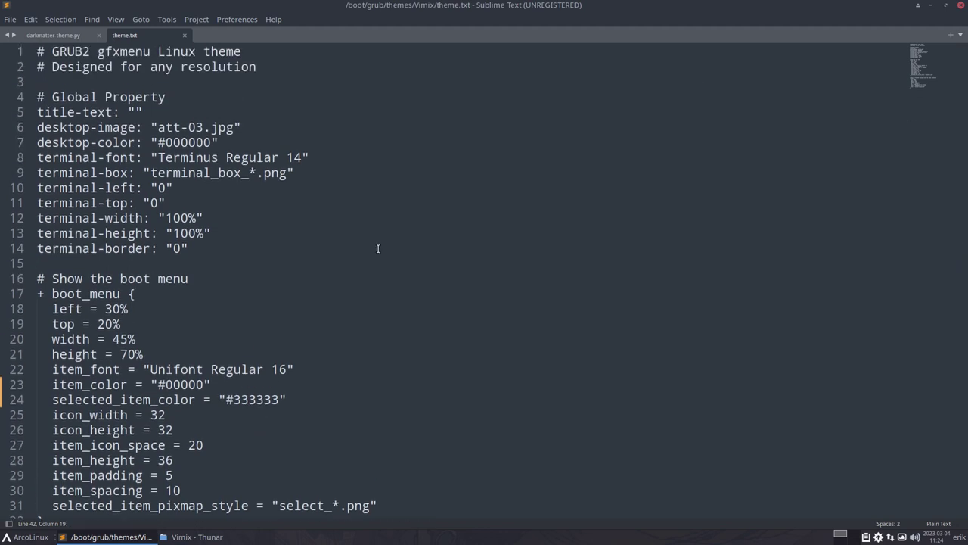
- Close Sublime Text, run update-grub in a new Alacritty terminal, then reboot
left_click(961, 5)
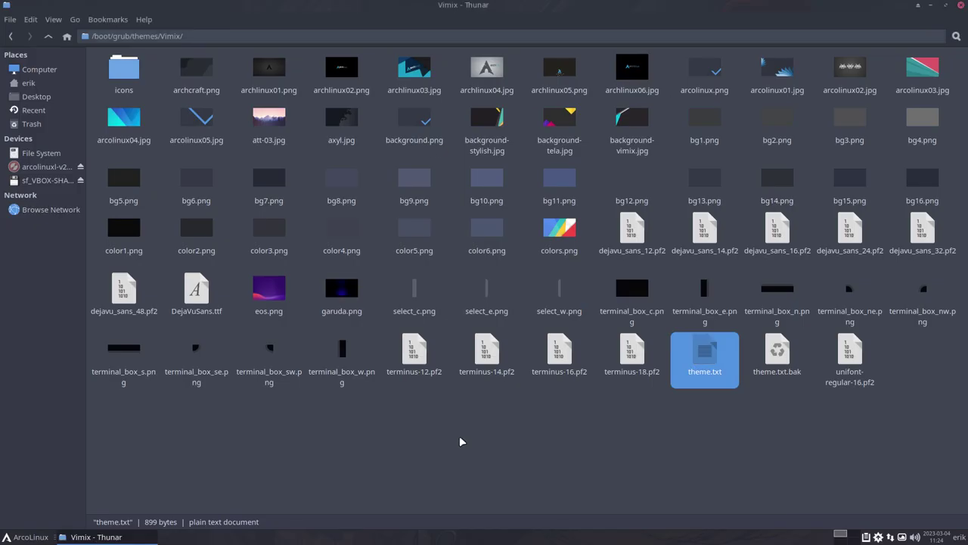
key("ctrl+alt+Return")
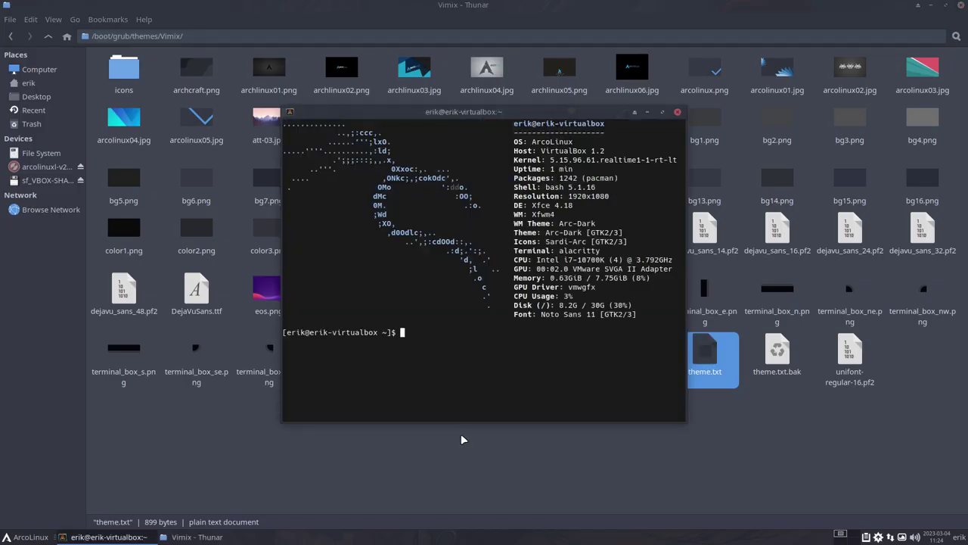
type("update-grub")
key("Return")
key("Return")
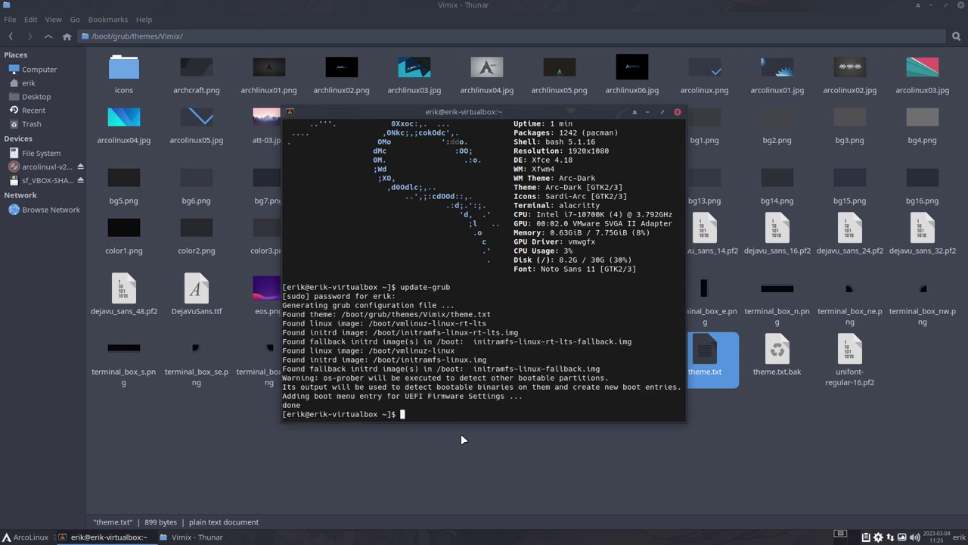
left_click_drag(428, 314, 488, 314)
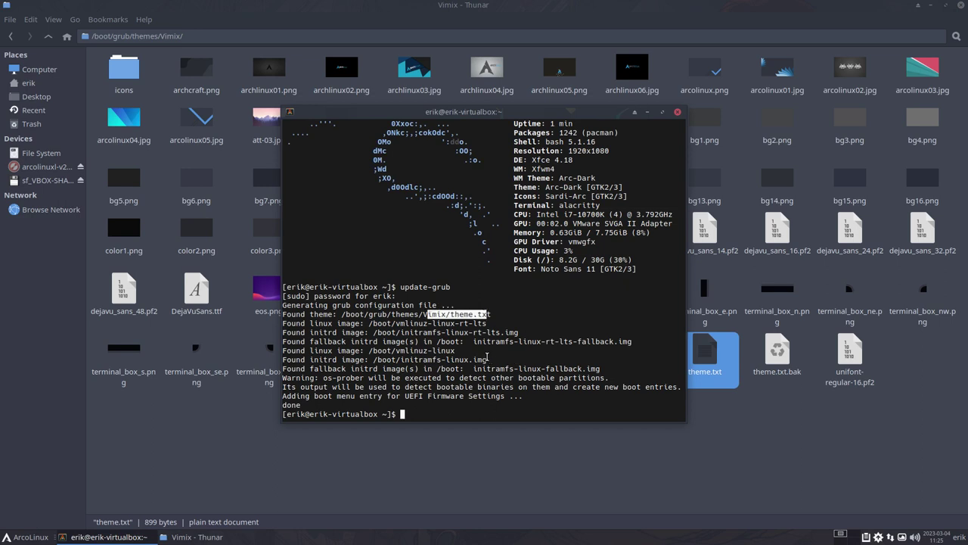
type("reboot")
key("Return")
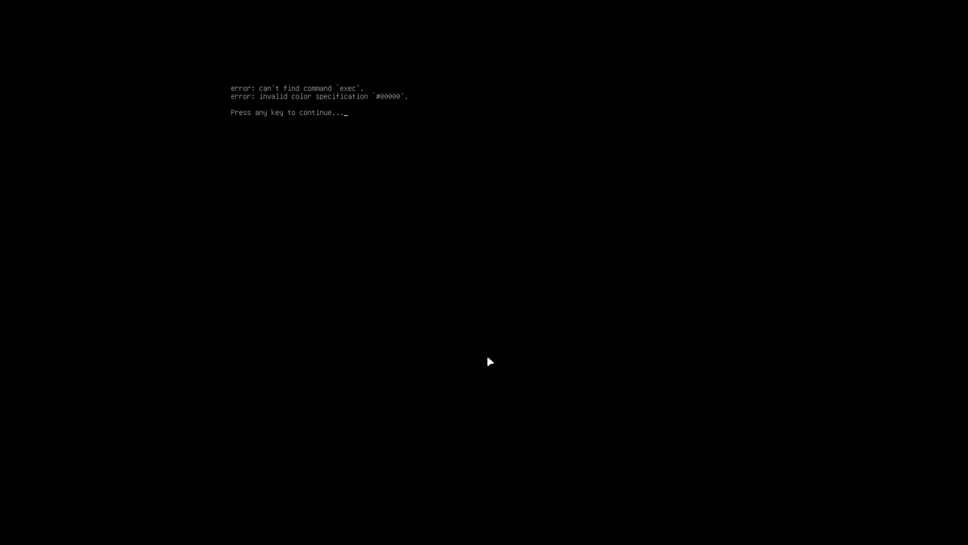
- Dismiss the GRUB colour error, boot ArcoLinux Linux, and relaunch Sublime Text via dmenu
key("Return")
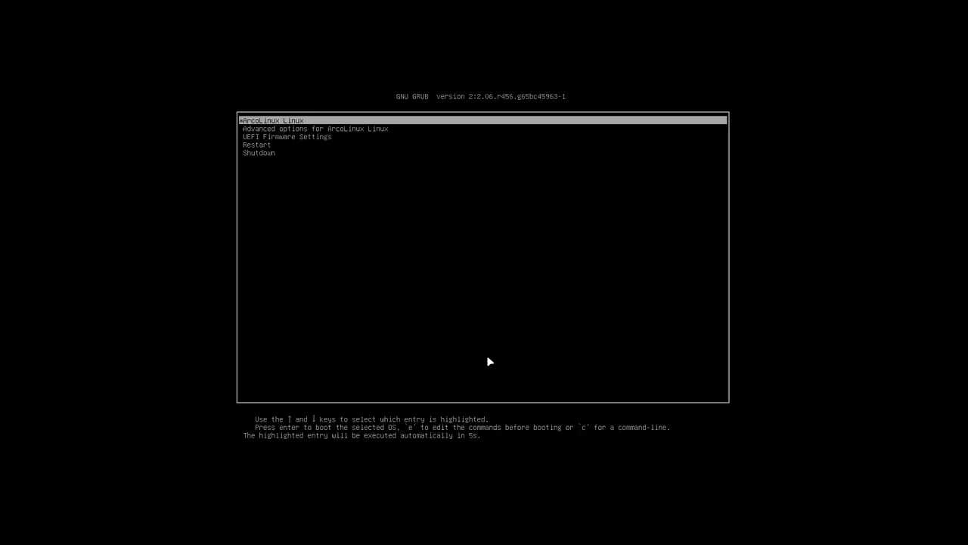
key("Return")
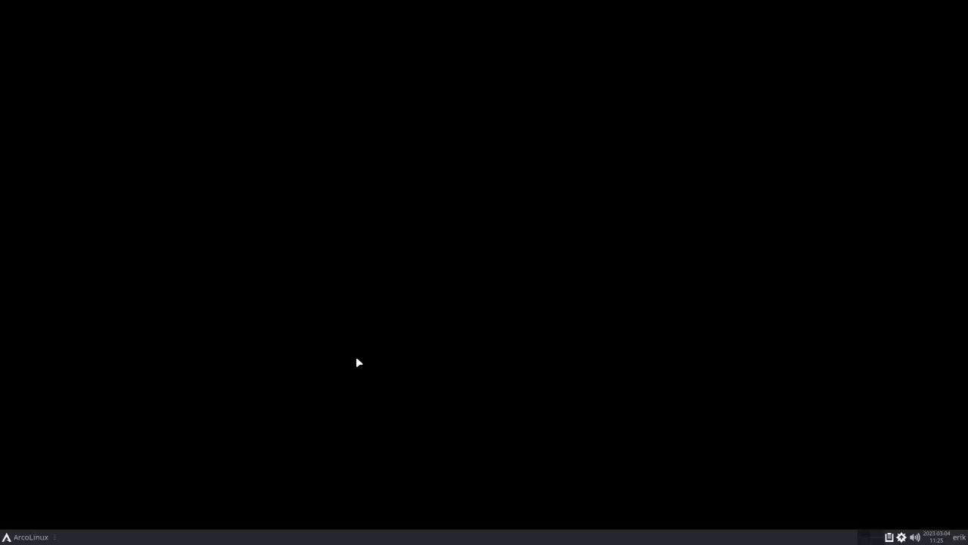
type("ubl")
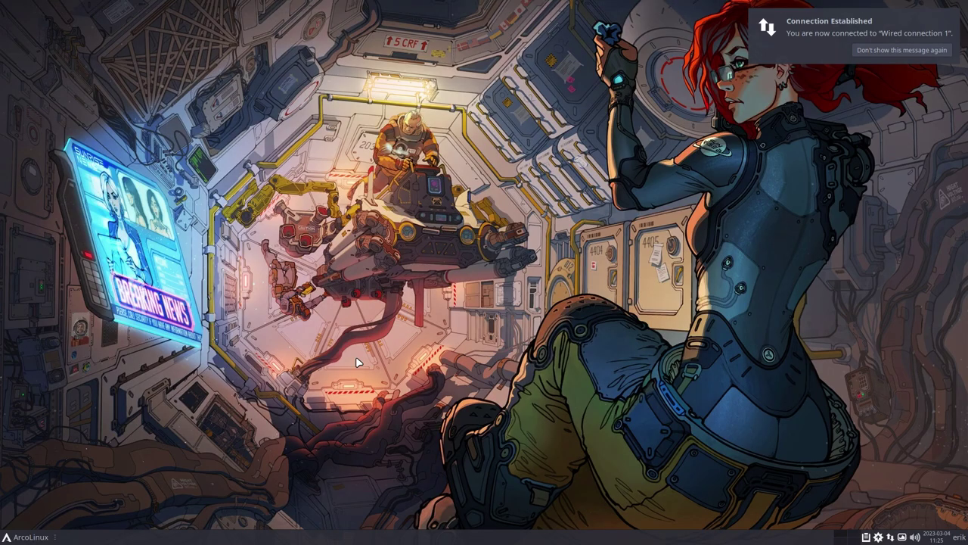
key("Return")
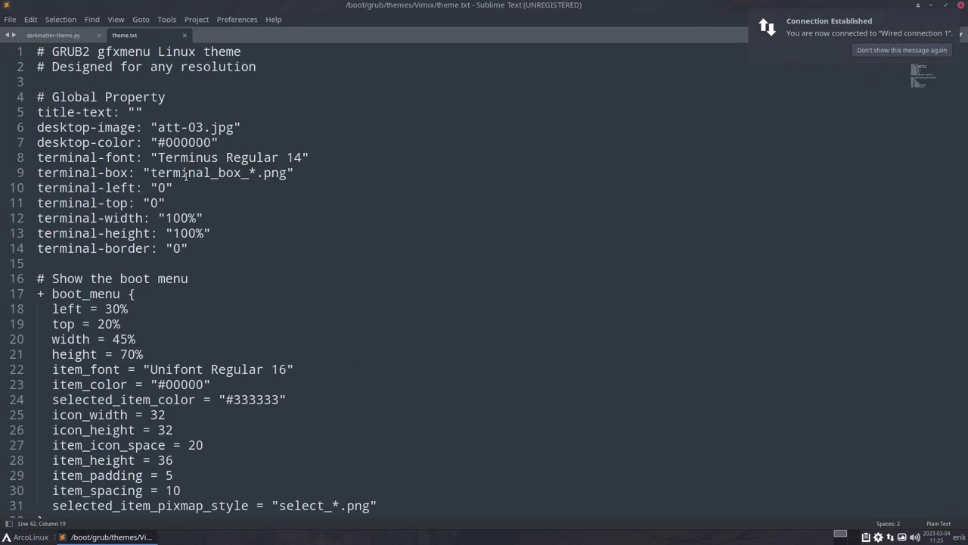
- Look over the desktop and boot_menu colour values to find the edits to revert
left_click_drag(177, 142, 203, 143)
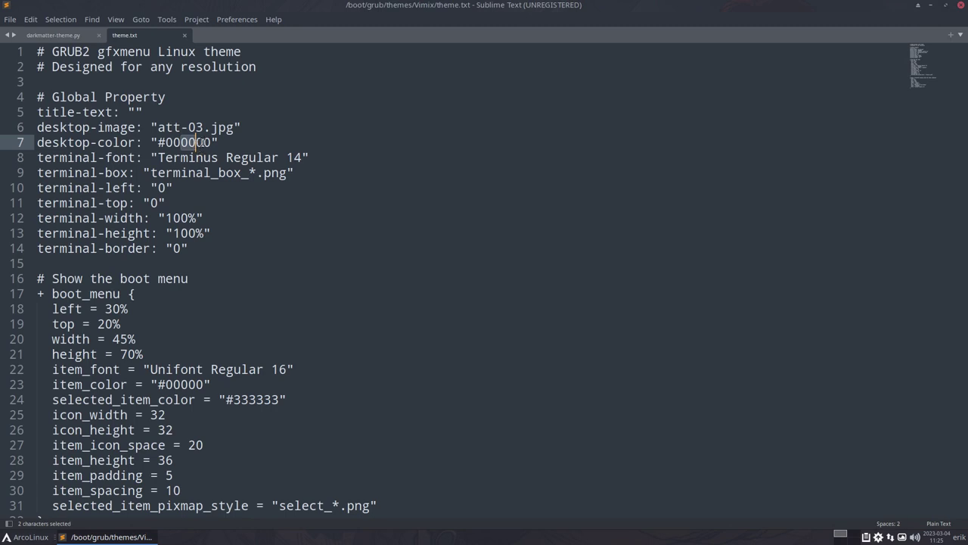
left_click(203, 142)
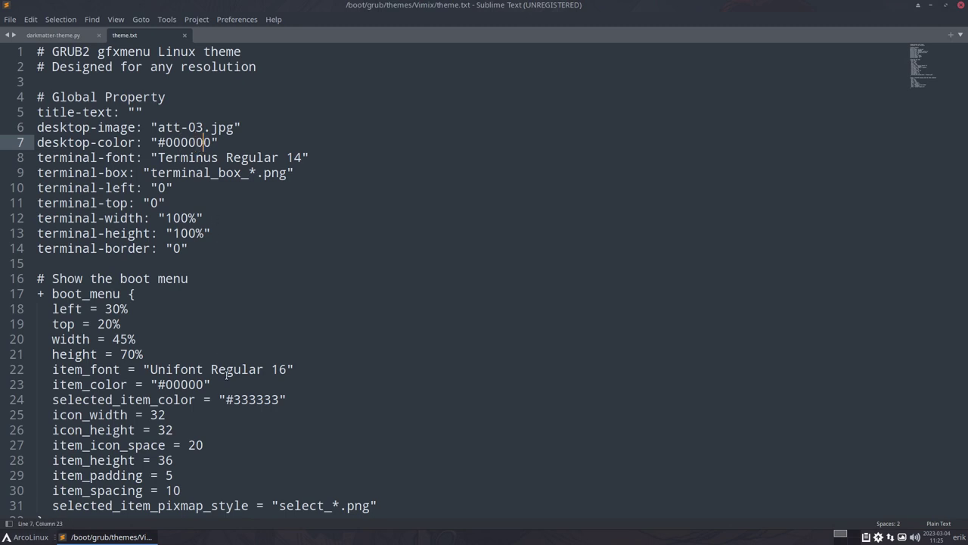
left_click(249, 400)
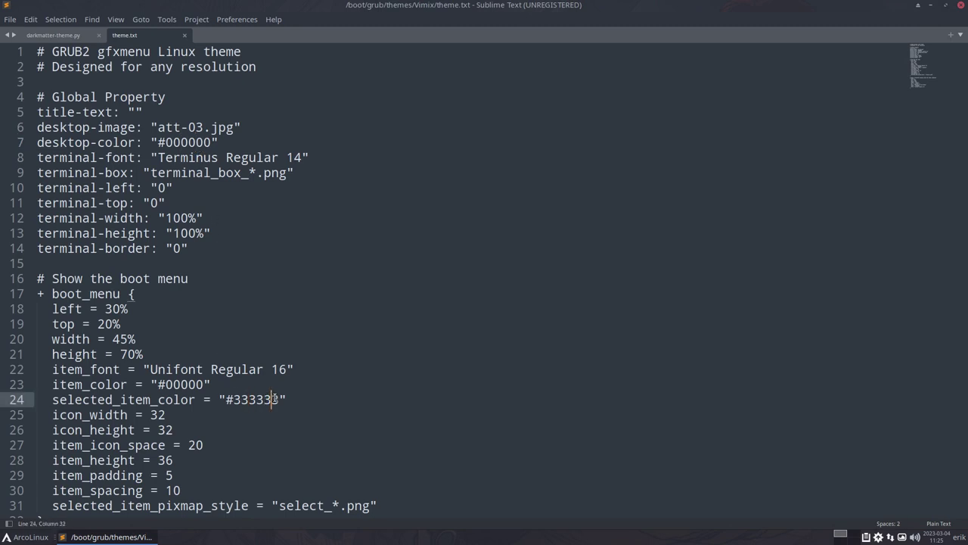
left_click(278, 399)
scroll(273, 399, "down", 5)
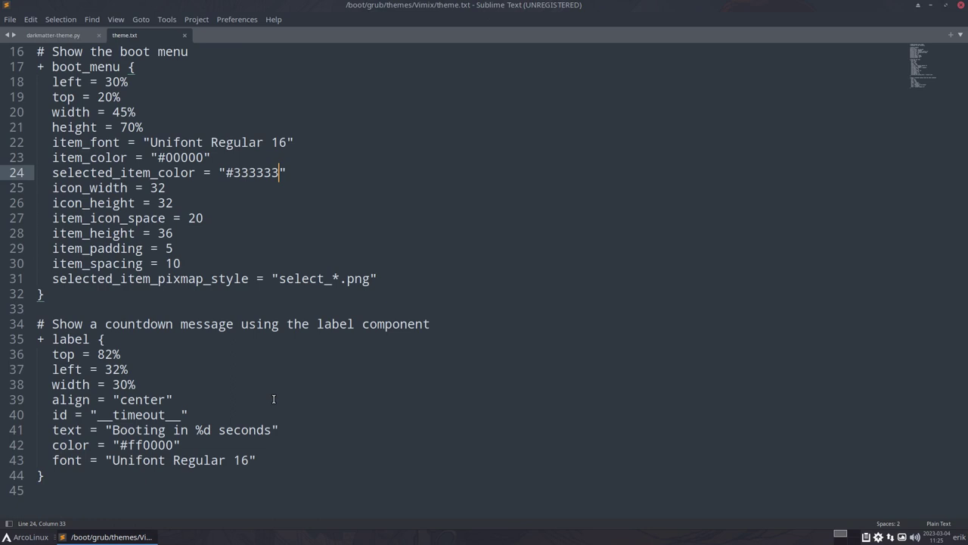
scroll(274, 399, "up", 2)
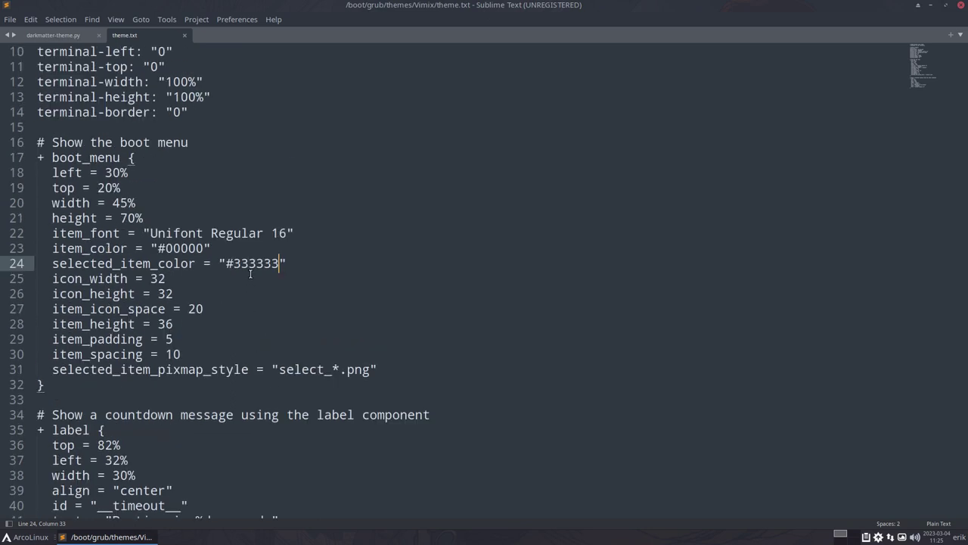
left_click(250, 308)
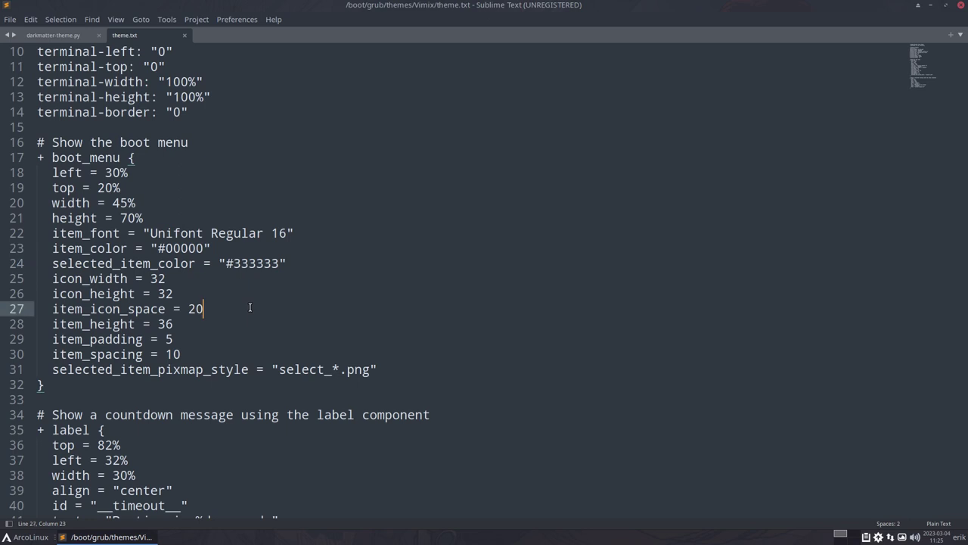
- Undo back to item_color #cccccc and selected_item_color #ffffff, then save with the sudo password
key("ctrl+z")
key("ctrl+z")
key("ctrl+z")
key("ctrl+z")
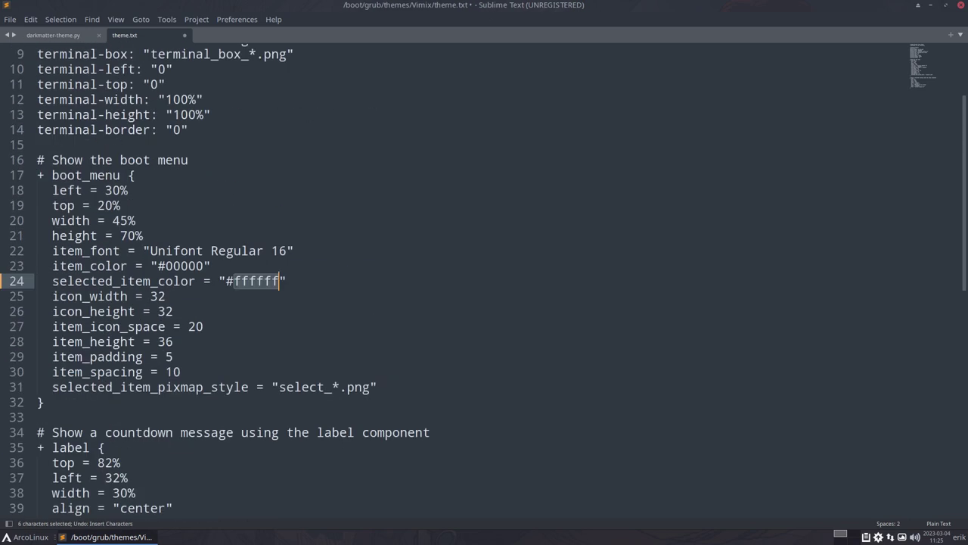
key("ctrl+z")
key("ctrl+z")
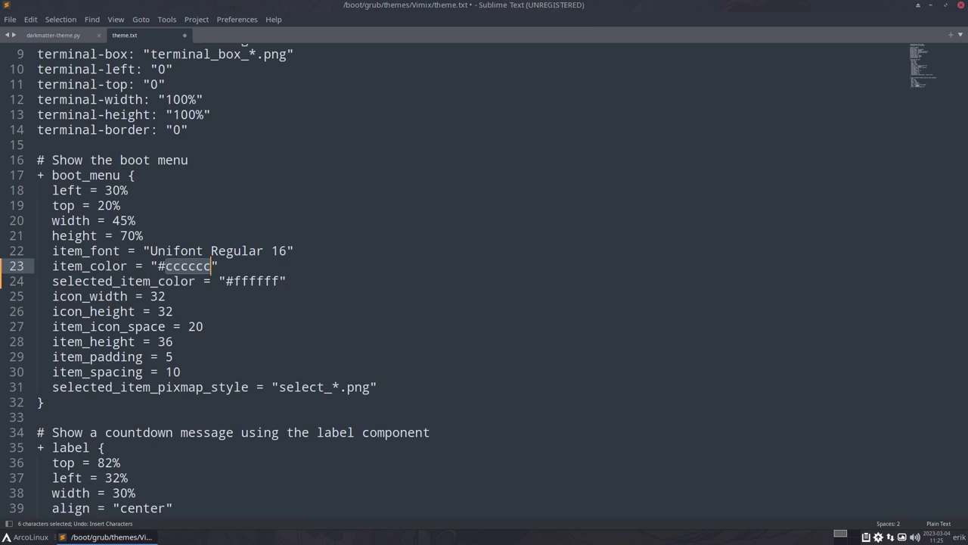
key("ctrl+s")
type("****")
key("Return")
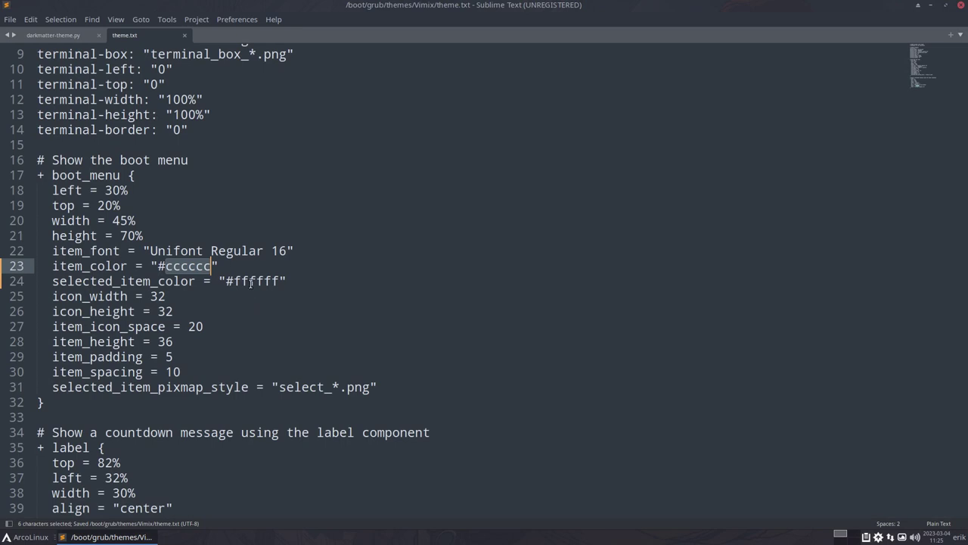
left_click(247, 283)
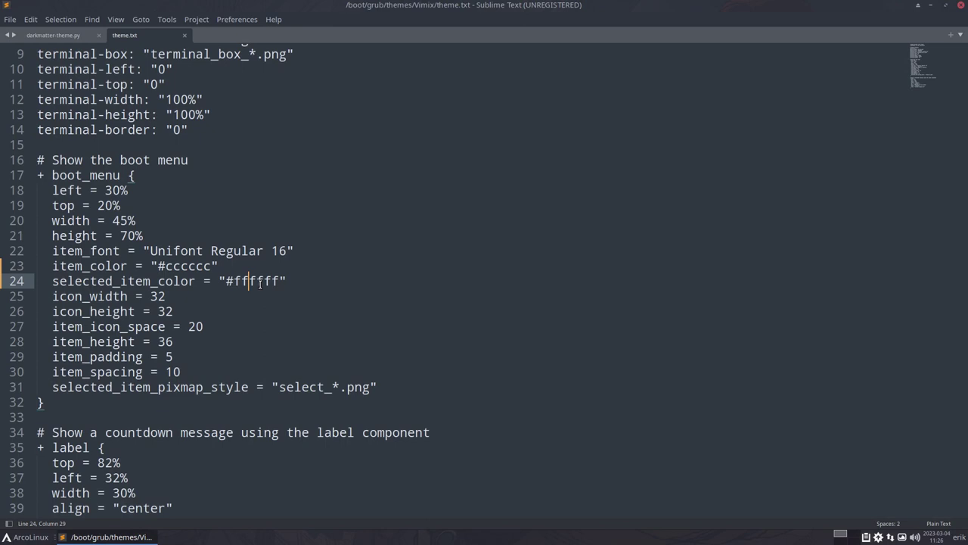
scroll(259, 282, "down", 6)
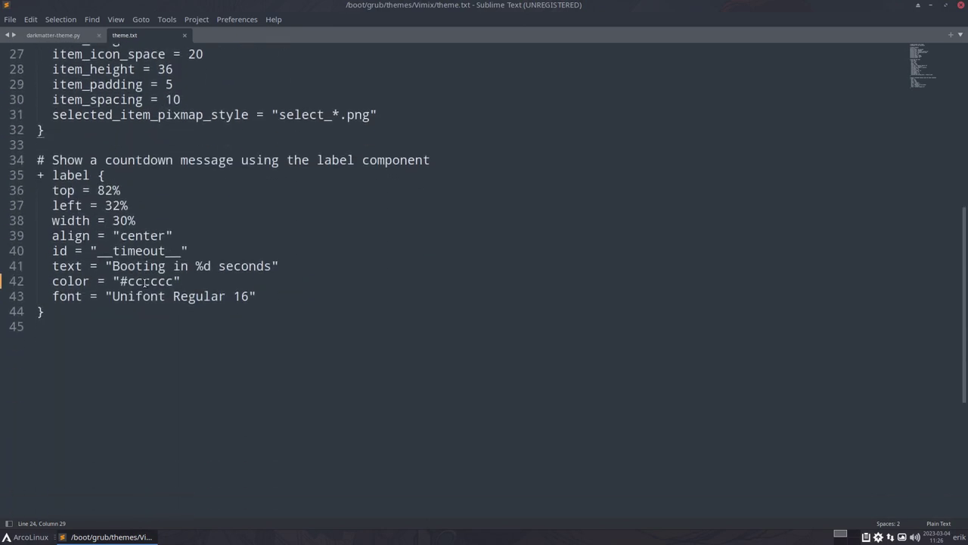
scroll(171, 282, "up", 4)
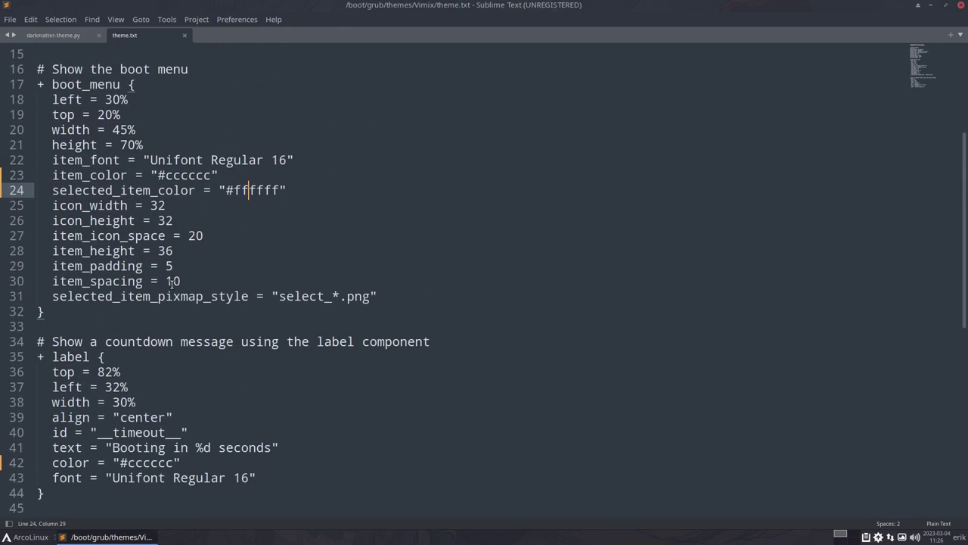
scroll(172, 283, "up", 5)
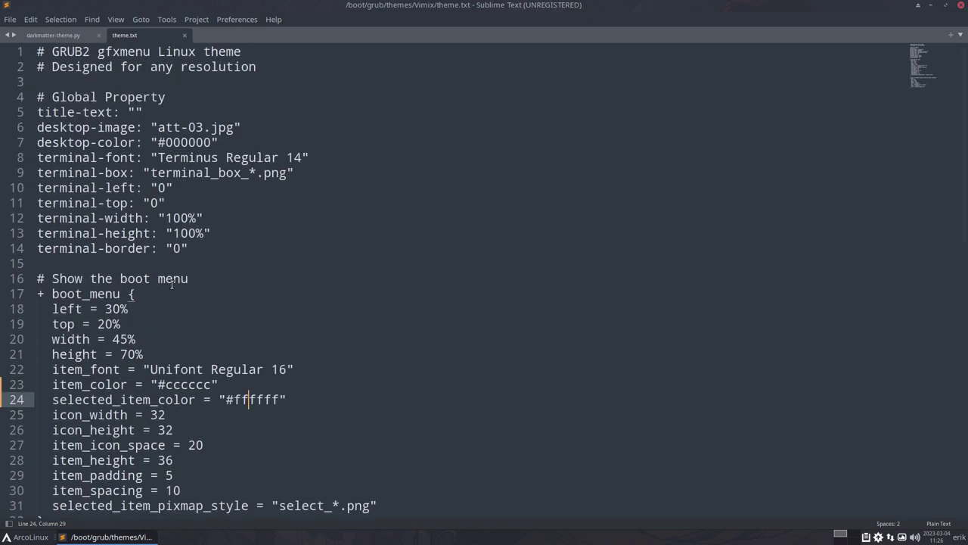
- Replace selected_item_color's ffffff with 000000 on line 24 and save with the sudo password
scroll(172, 283, "up", 1)
left_click(165, 142)
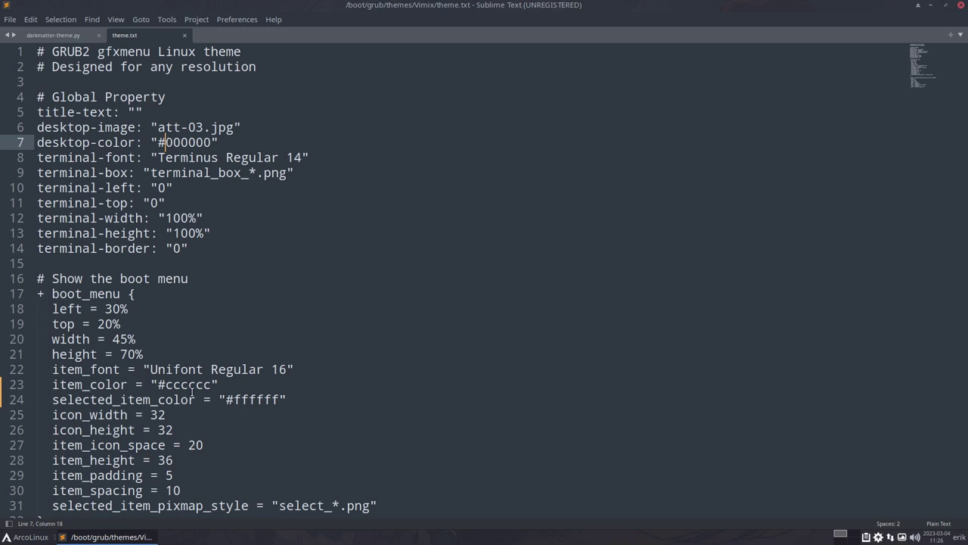
left_click_drag(235, 399, 278, 403)
type("0000")
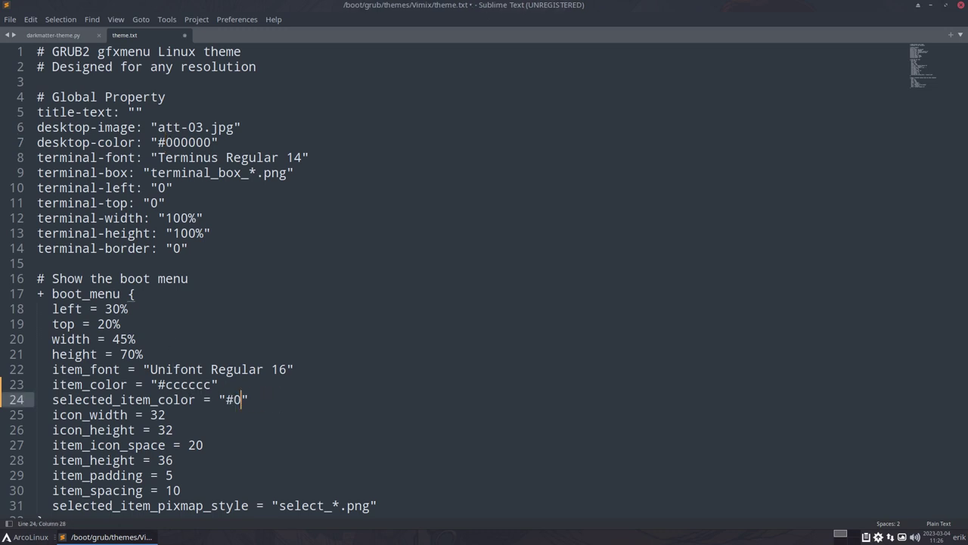
type("00")
key("ctrl+s")
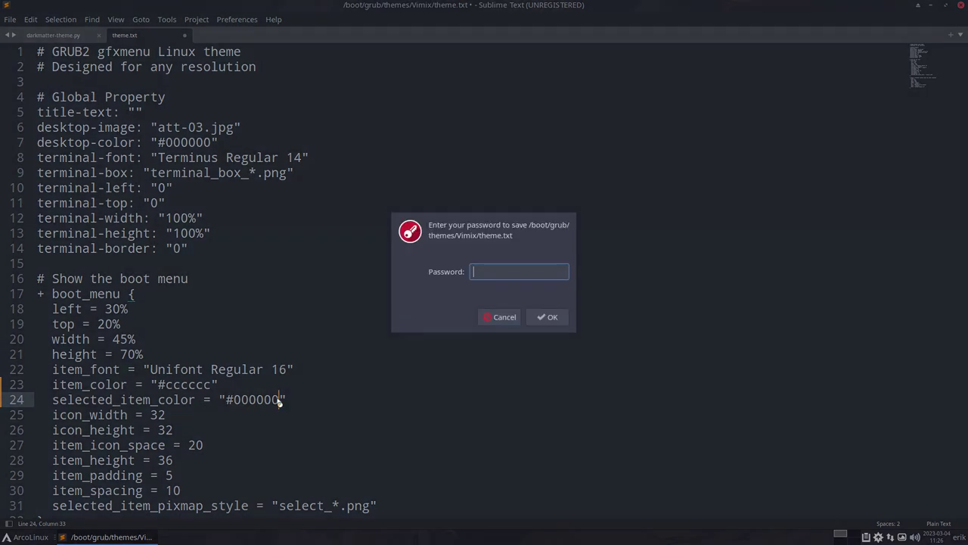
type("•••")
key("BackSpace")
key("BackSpace")
type("•••")
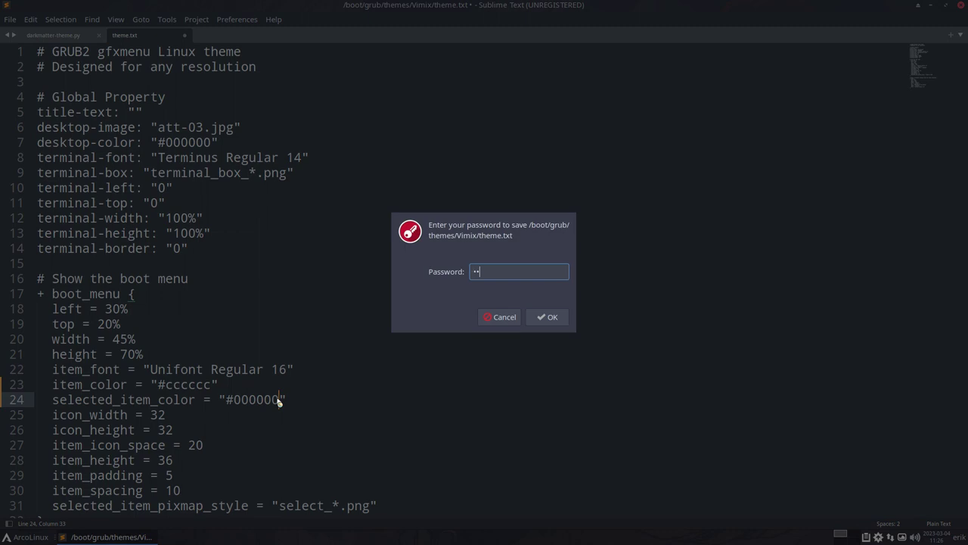
key("Return")
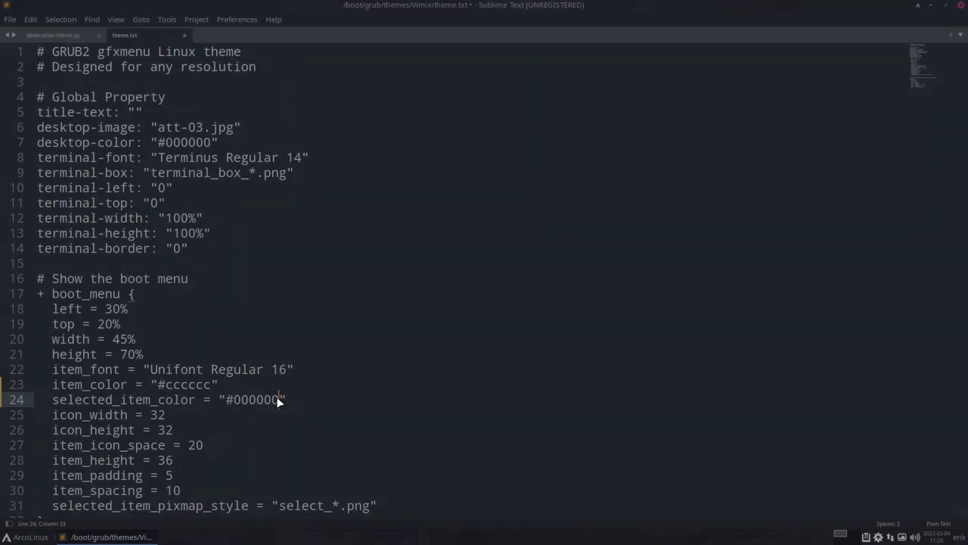
- Run update-grub in a new terminal to apply the edited Vimix theme
key("super+Return")
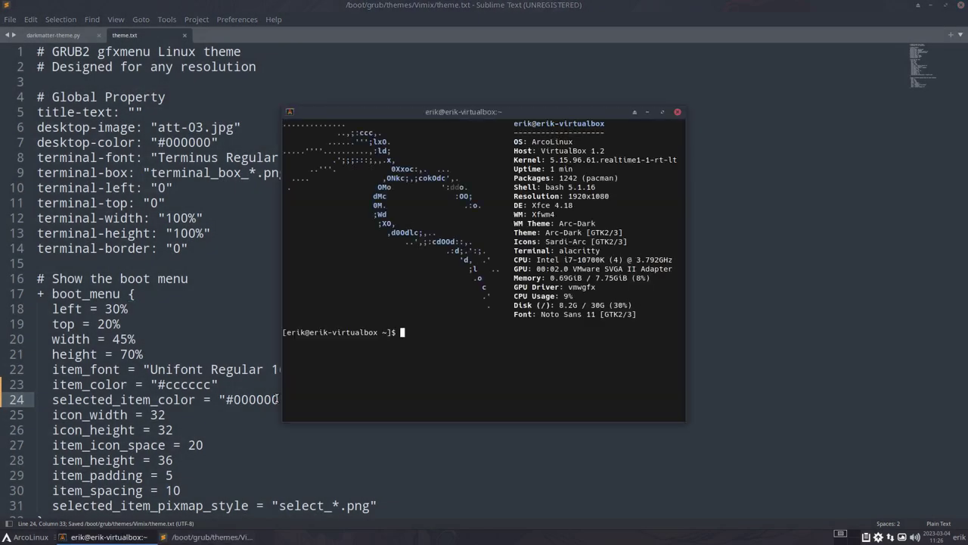
type("update-grub")
key("Return")
key("Return")
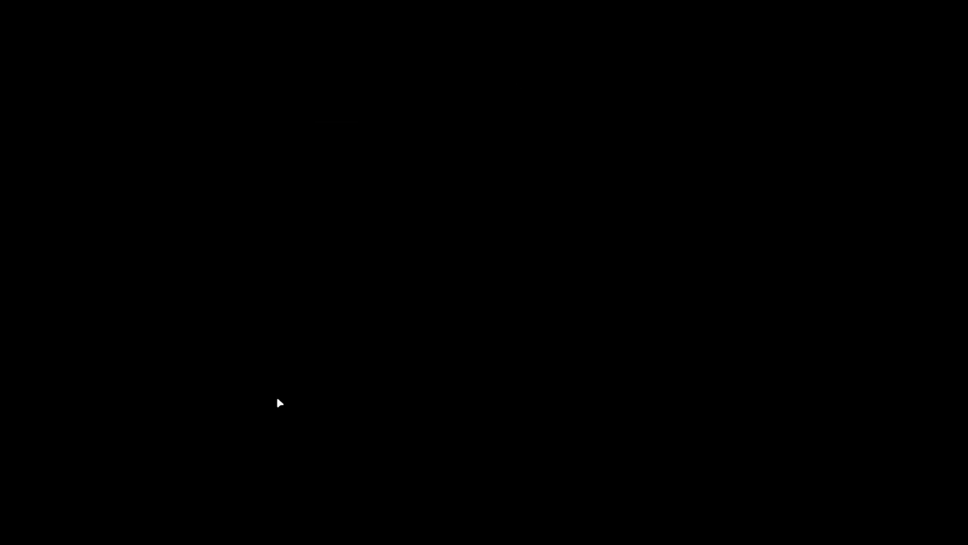
- Arrow through the GRUB entries to preview the selected-item colour, then boot ArcoLinux Linux
key("Down")
key("Down")
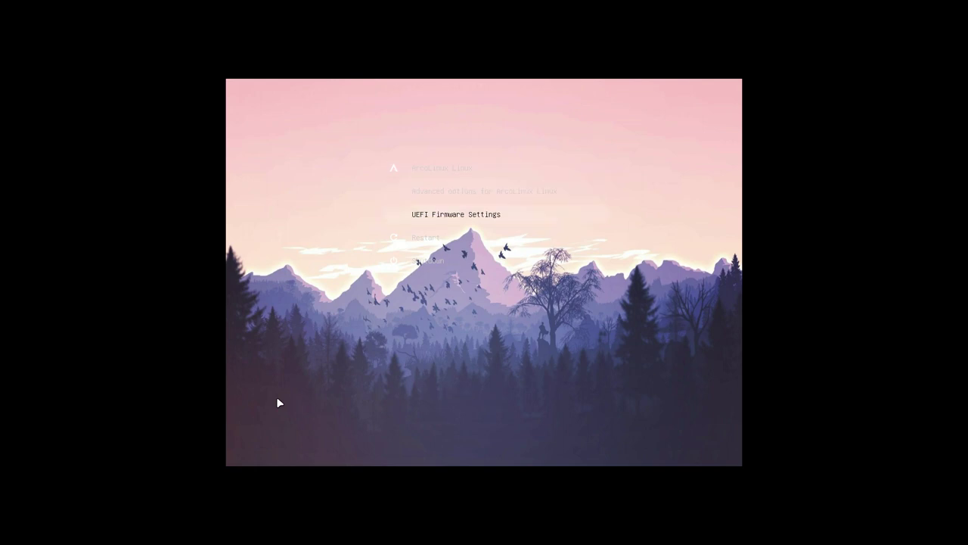
key("Up")
key("Up")
key("Down")
key("Down")
key("Up")
key("Up")
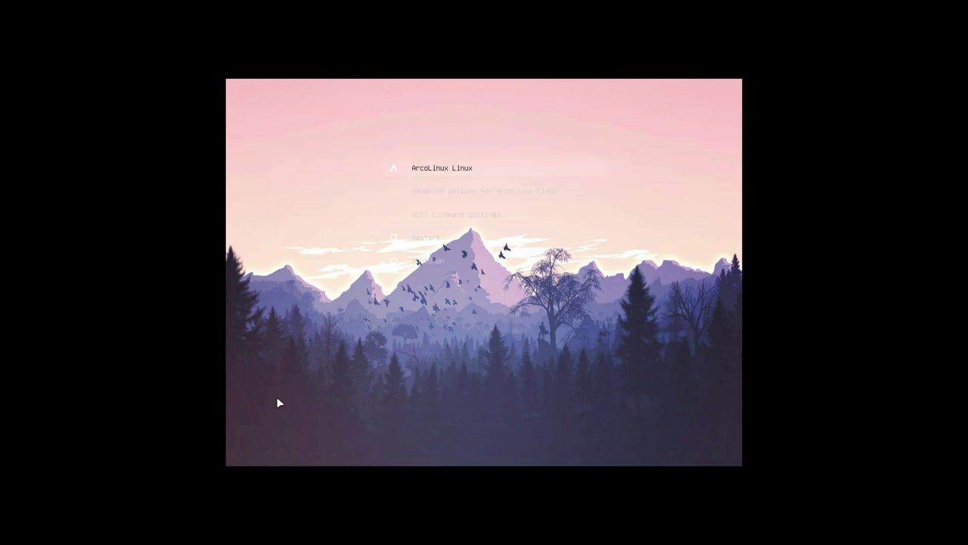
key("Down")
key("Up")
key("Down")
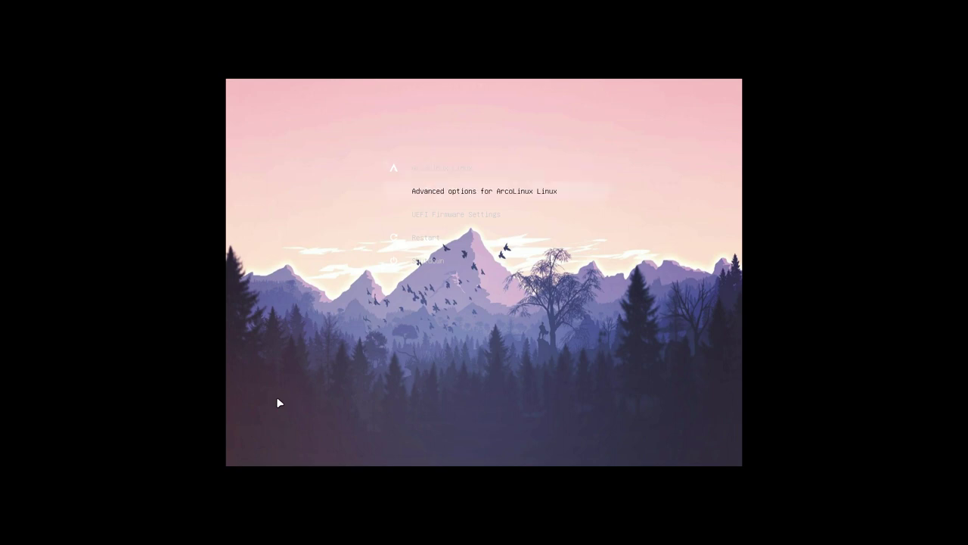
key("Up")
key("Return")
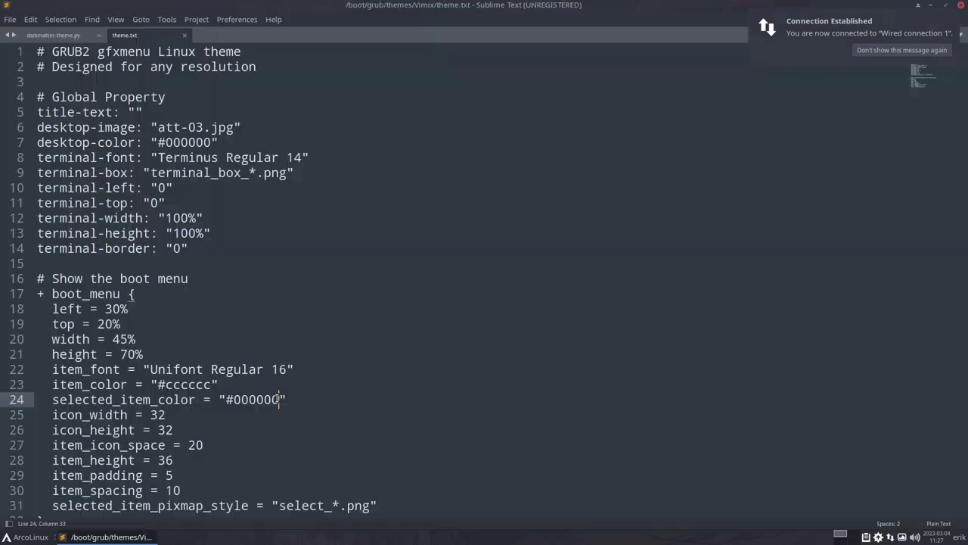
- Set item_color to #222222, save theme.txt with the password, and bring up the logout menu
double_click(259, 401)
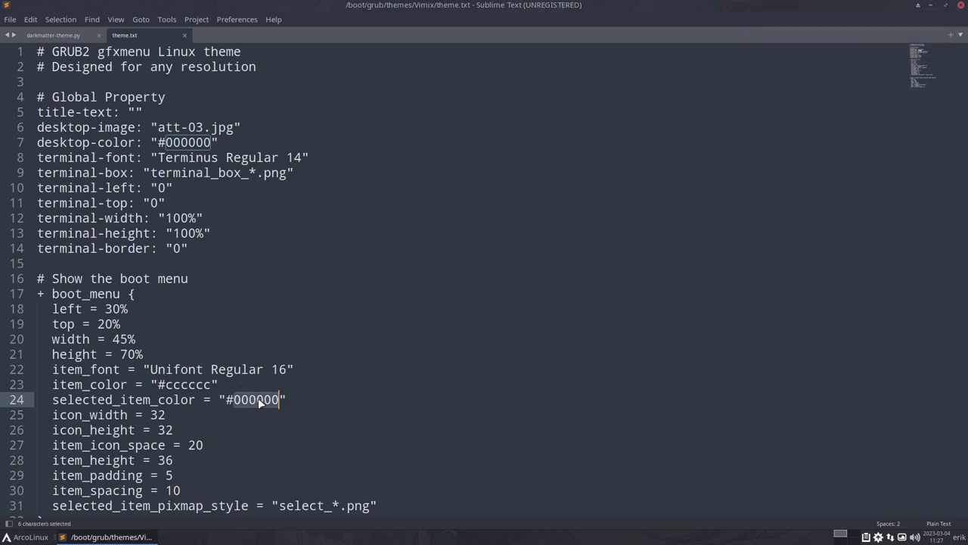
double_click(181, 385)
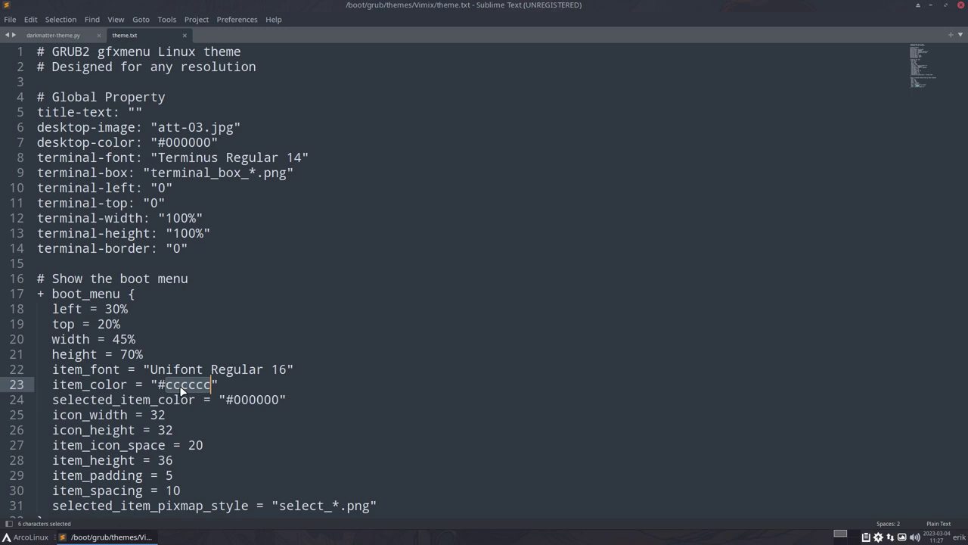
type("22")
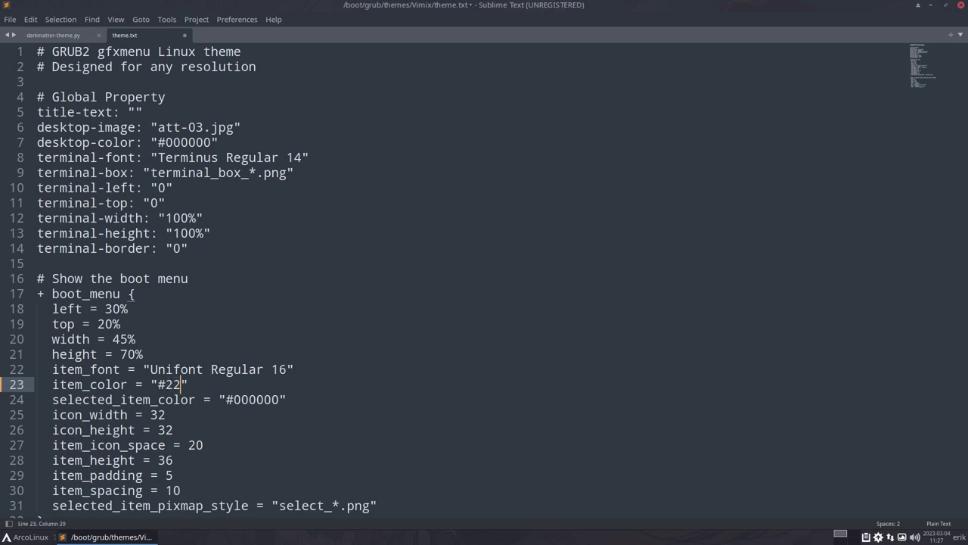
type("2222")
key("ctrl+s")
type("*****")
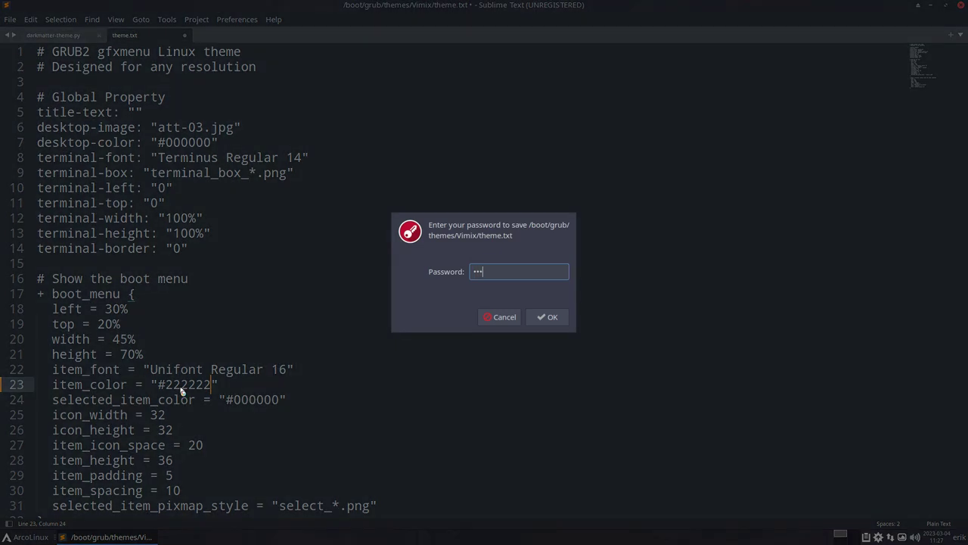
key("Return")
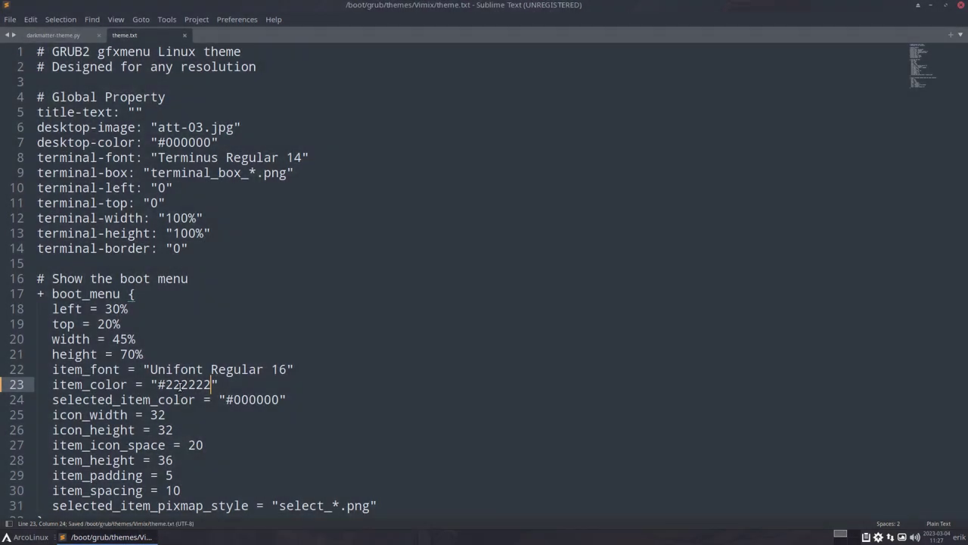
key("super+x")
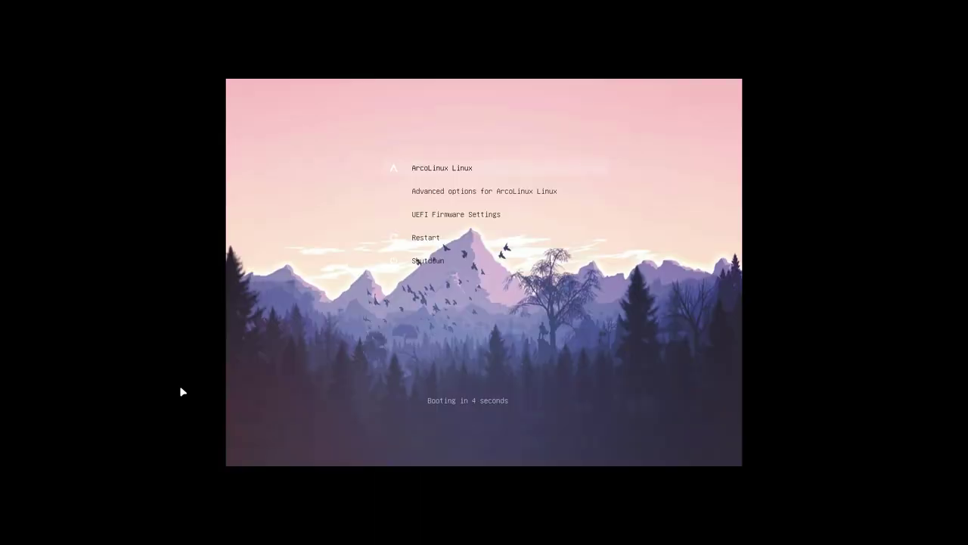
- Stop the GRUB countdown to check the #222222 item colours, then boot ArcoLinux
key("Down")
key("Down")
key("Return")
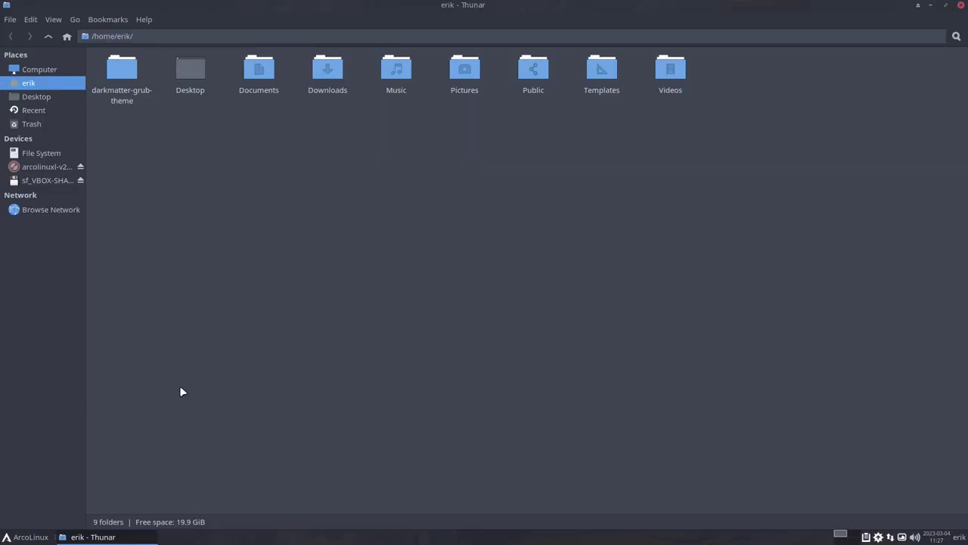
- Browse from the file system root to /boot/grub/themes/Vimix
left_click(57, 149)
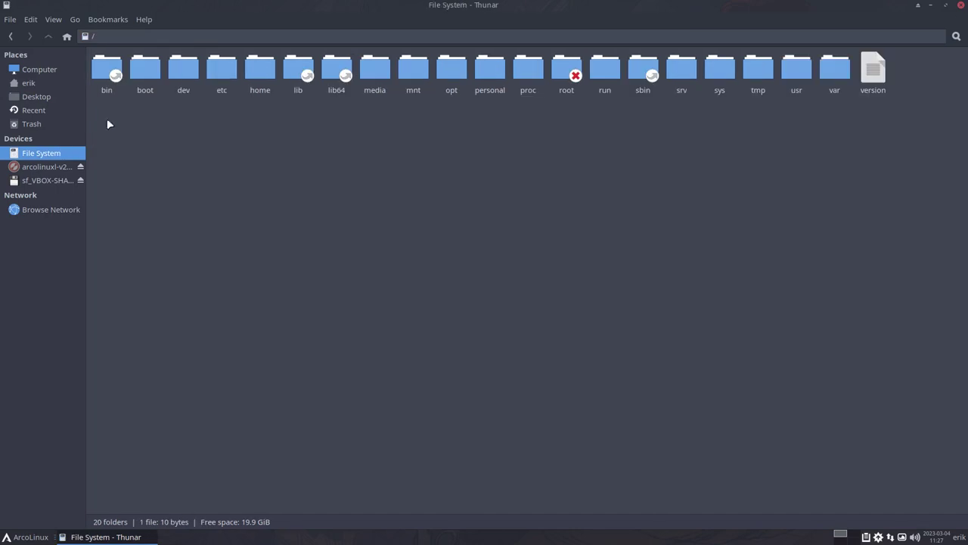
double_click(142, 83)
double_click(189, 76)
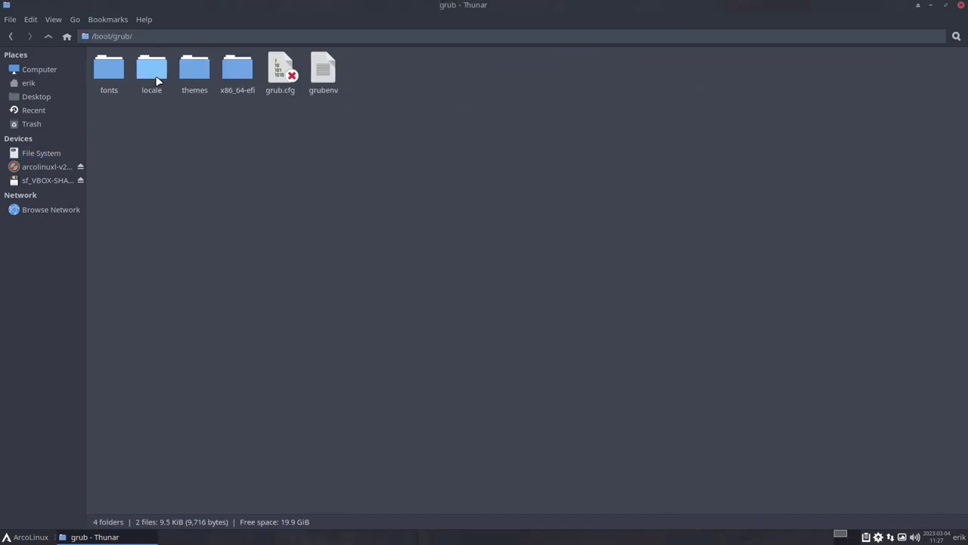
double_click(191, 70)
double_click(148, 73)
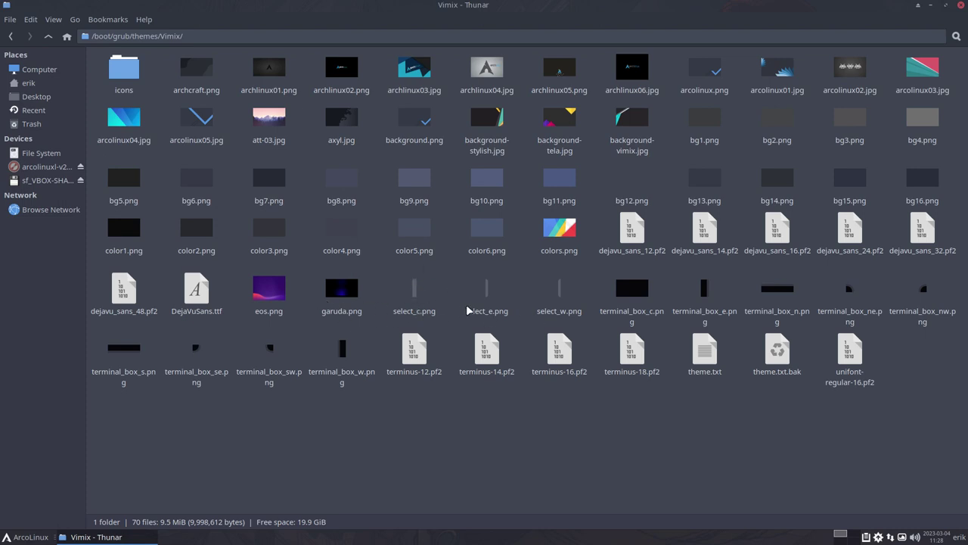
- Look over the select_e.png and select_w.png images, then open theme.txt in the editor
left_click(493, 304)
left_click(560, 300)
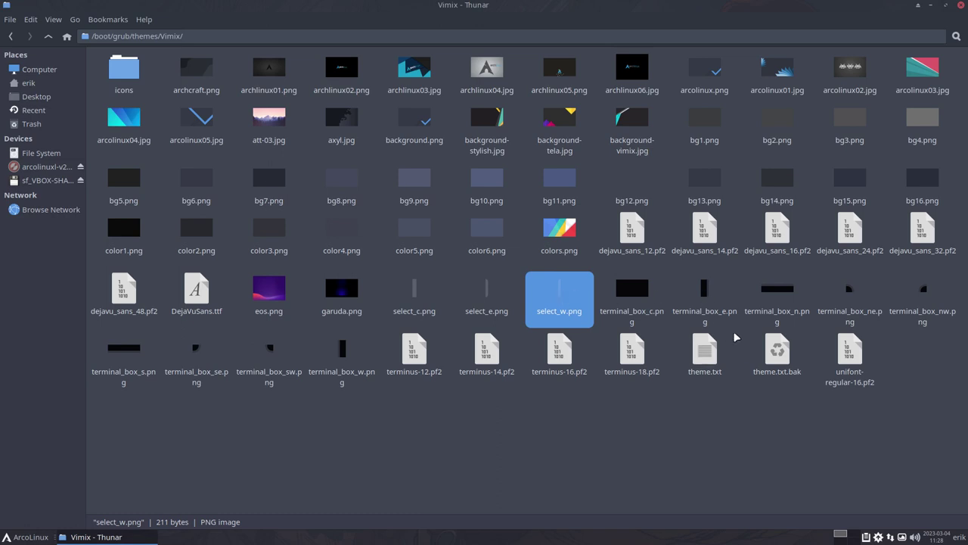
double_click(694, 347)
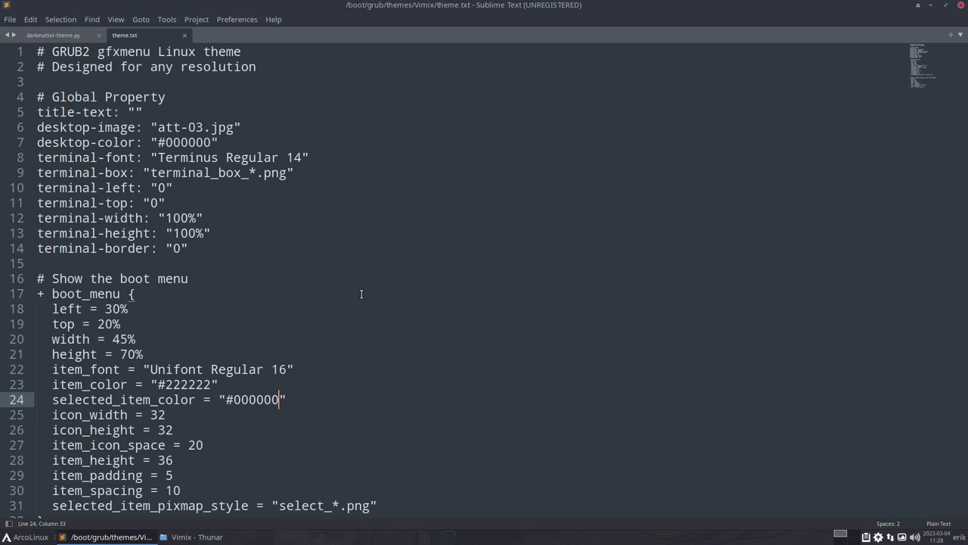
- Scroll through theme.txt, selecting the countdown label's cccccc colour value
scroll(361, 294, "down", 11)
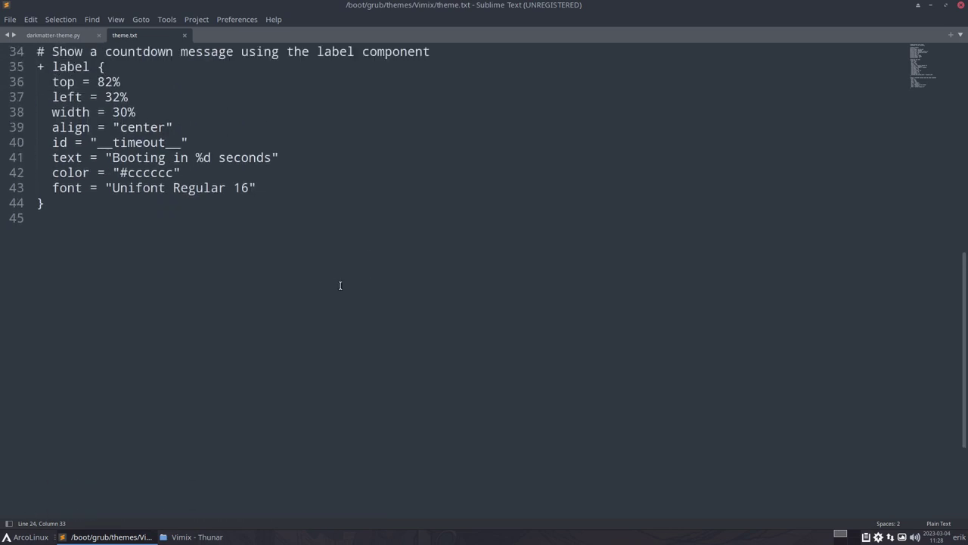
double_click(148, 173)
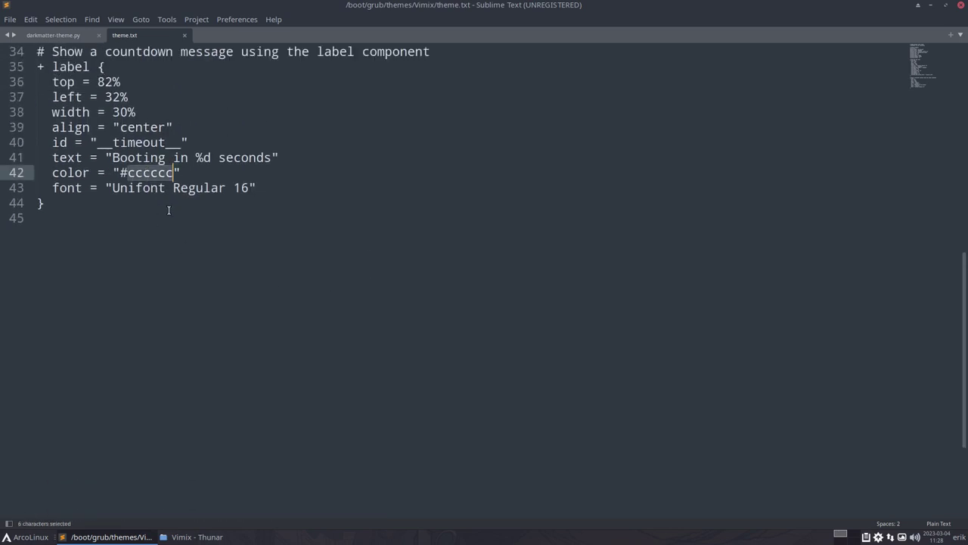
scroll(166, 310, "up", 4)
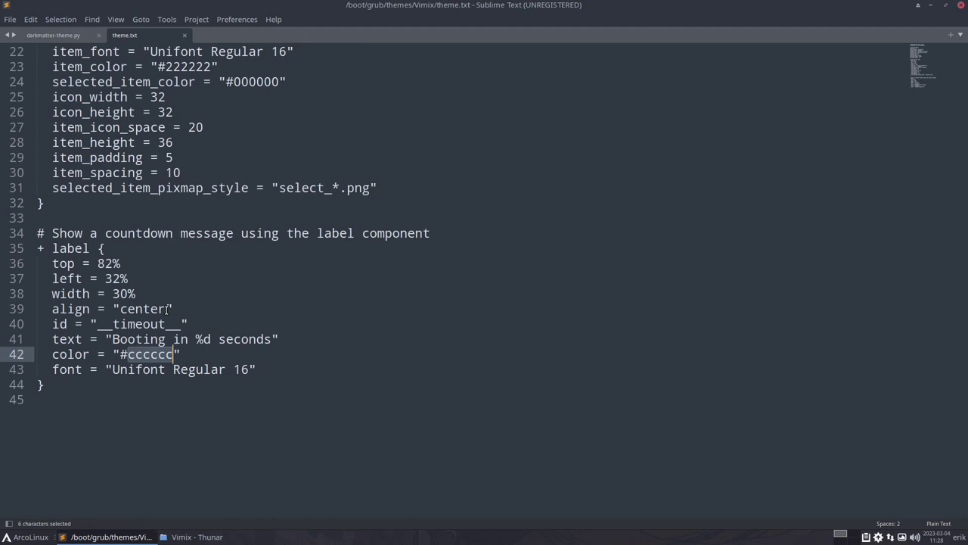
scroll(166, 309, "up", 3)
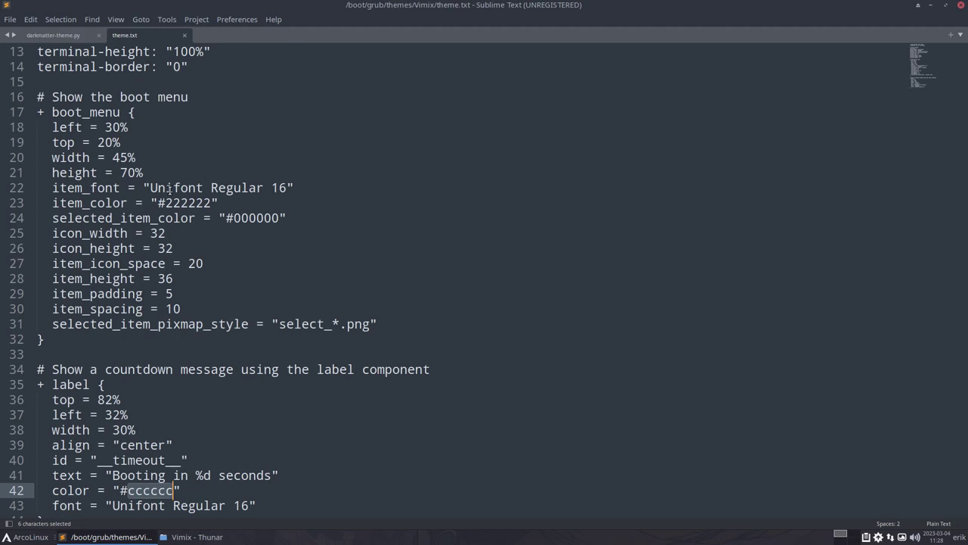
scroll(170, 189, "up", 3)
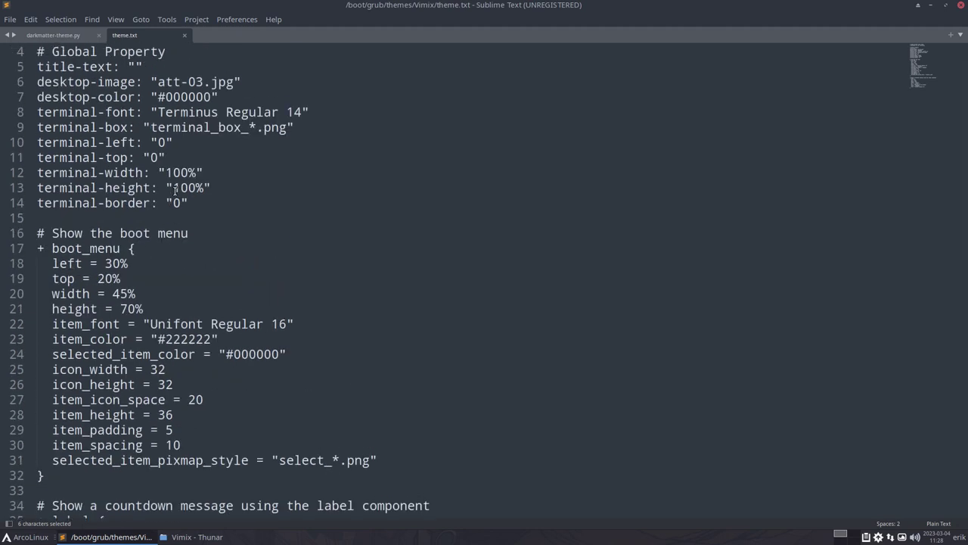
scroll(175, 190, "up", 1)
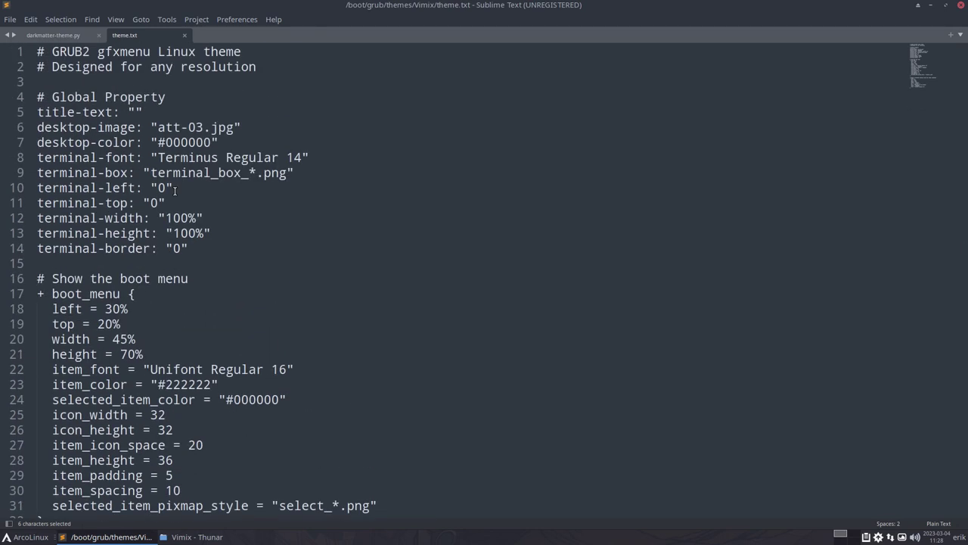
- Change terminal-font to 'Terminus Regular 14 bold' and save with the account password
left_click(302, 157)
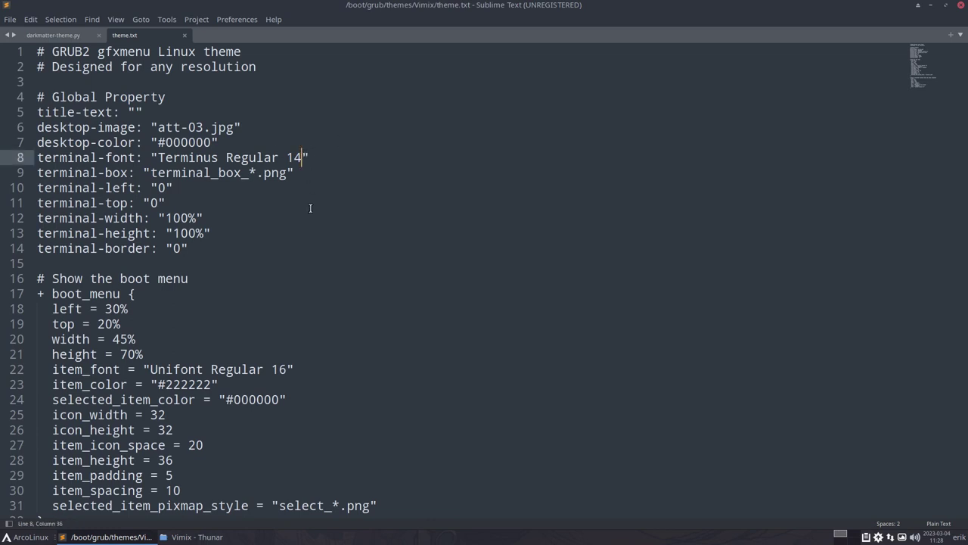
type("bold")
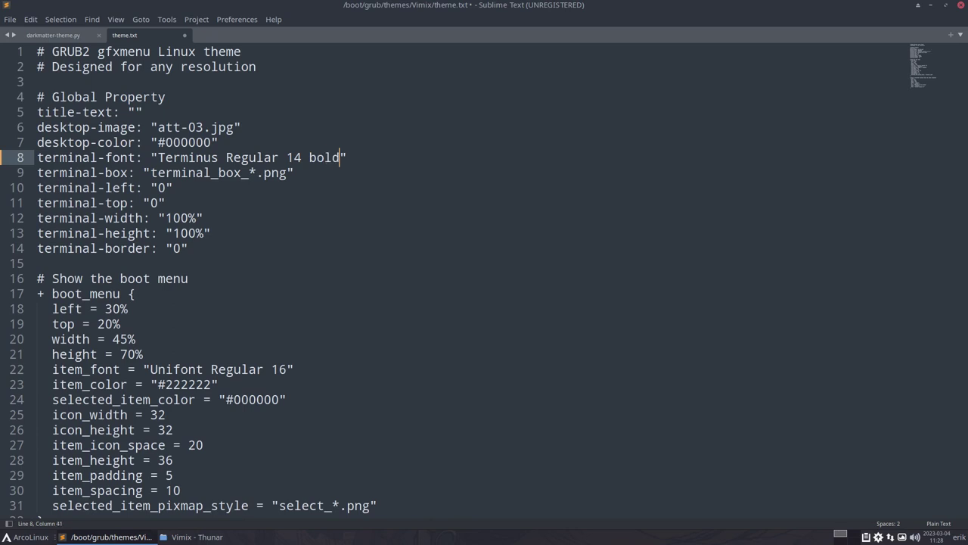
key("ctrl+s")
type("****")
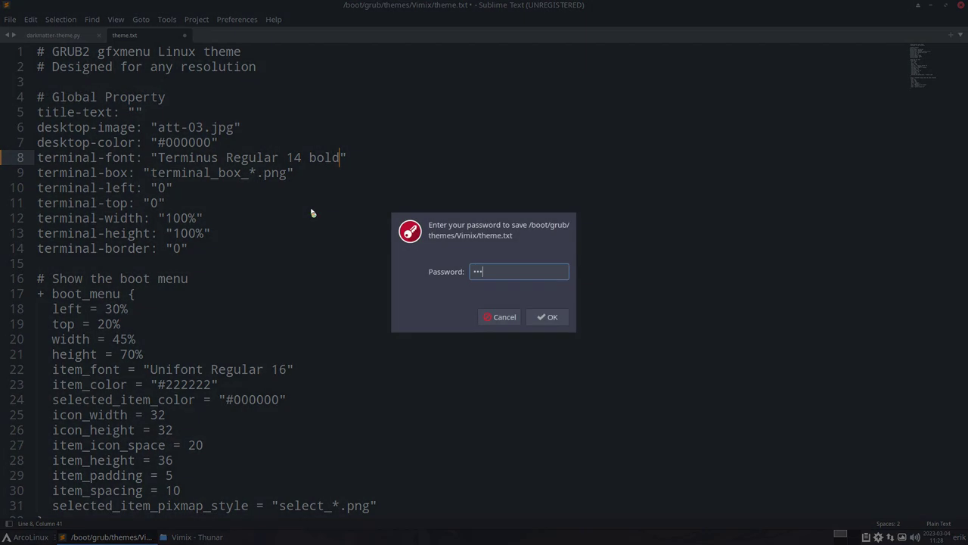
key("Return")
key("super+Return")
- Run update-grub to regenerate the GRUB configuration, then bring up the logout options to reboot
type("upda")
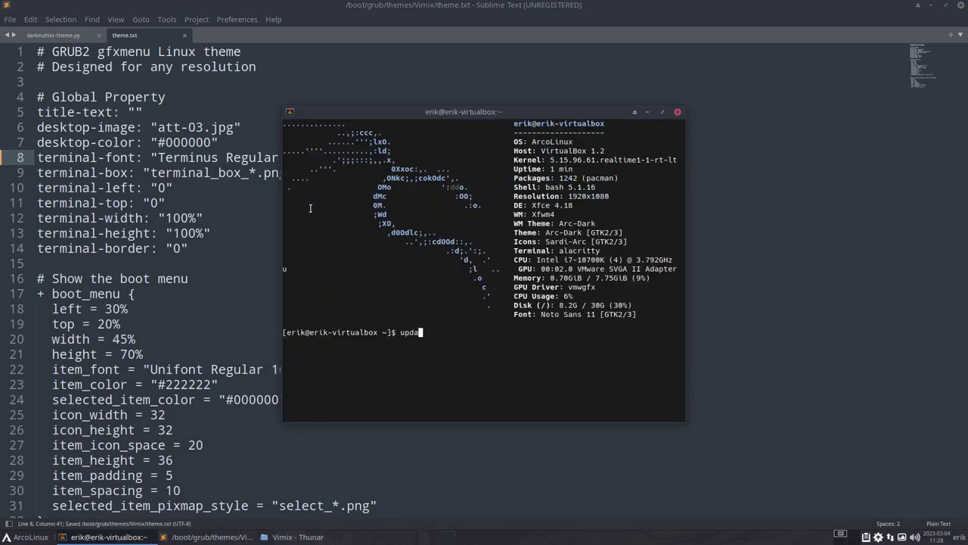
type("te-grub")
key("Return")
key("Return")
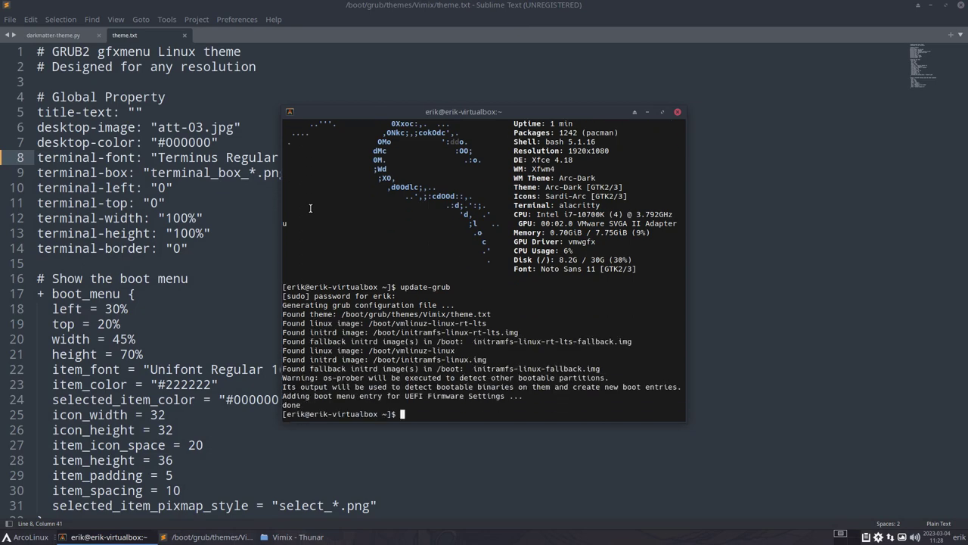
key("super+x")
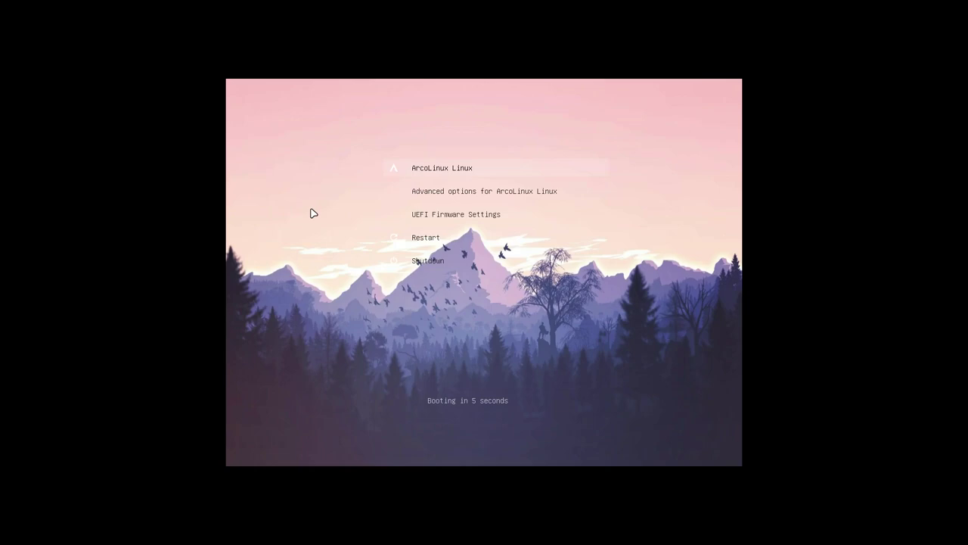
- Stop the countdown on the new Vimix GRUB menu and boot ArcoLinux
key("Return")
key("Return")
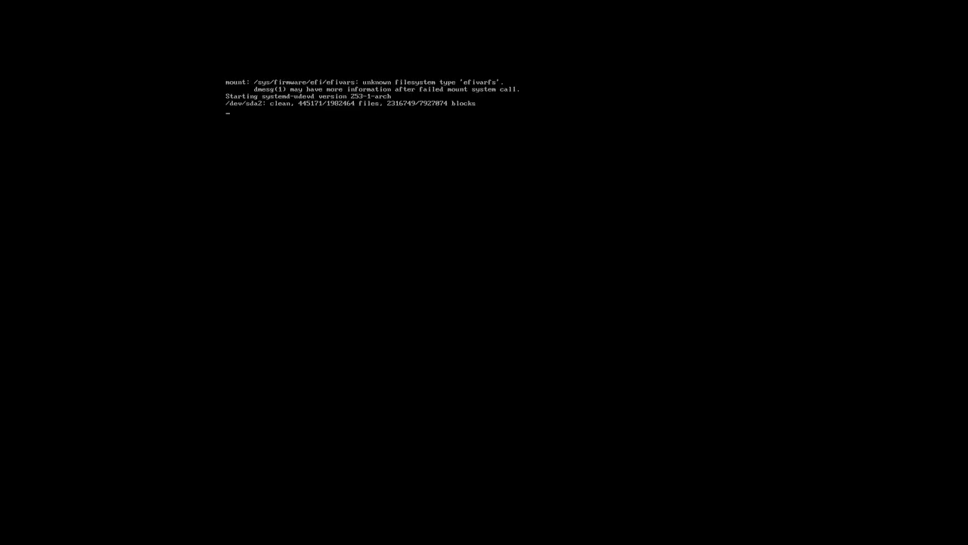